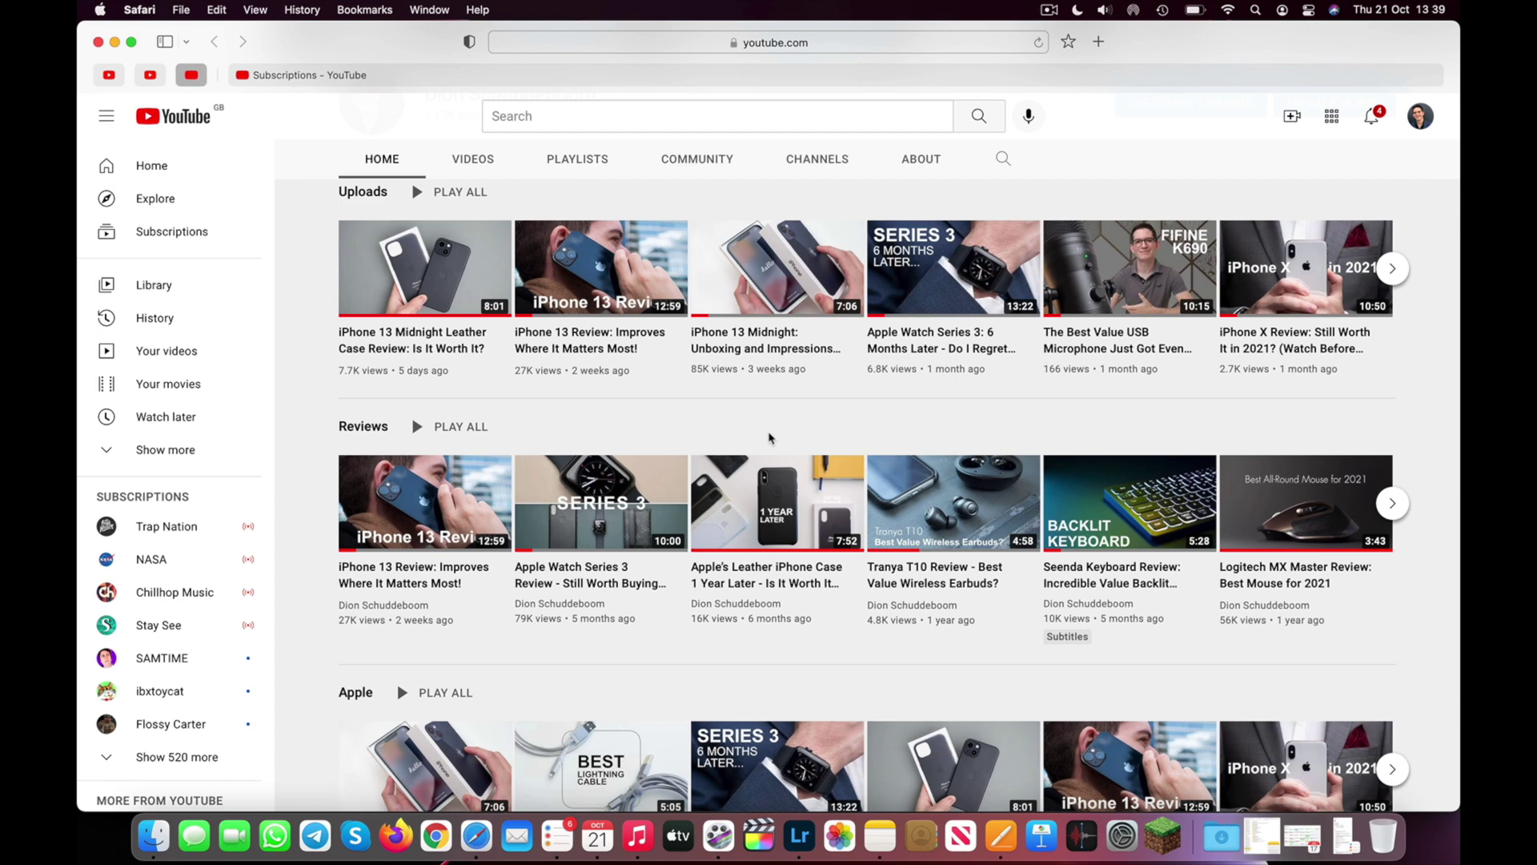
# Trigger Show Desktop from the bottom-left hot corner to reveal the wallpaper
pyautogui.moveTo(77, 862)
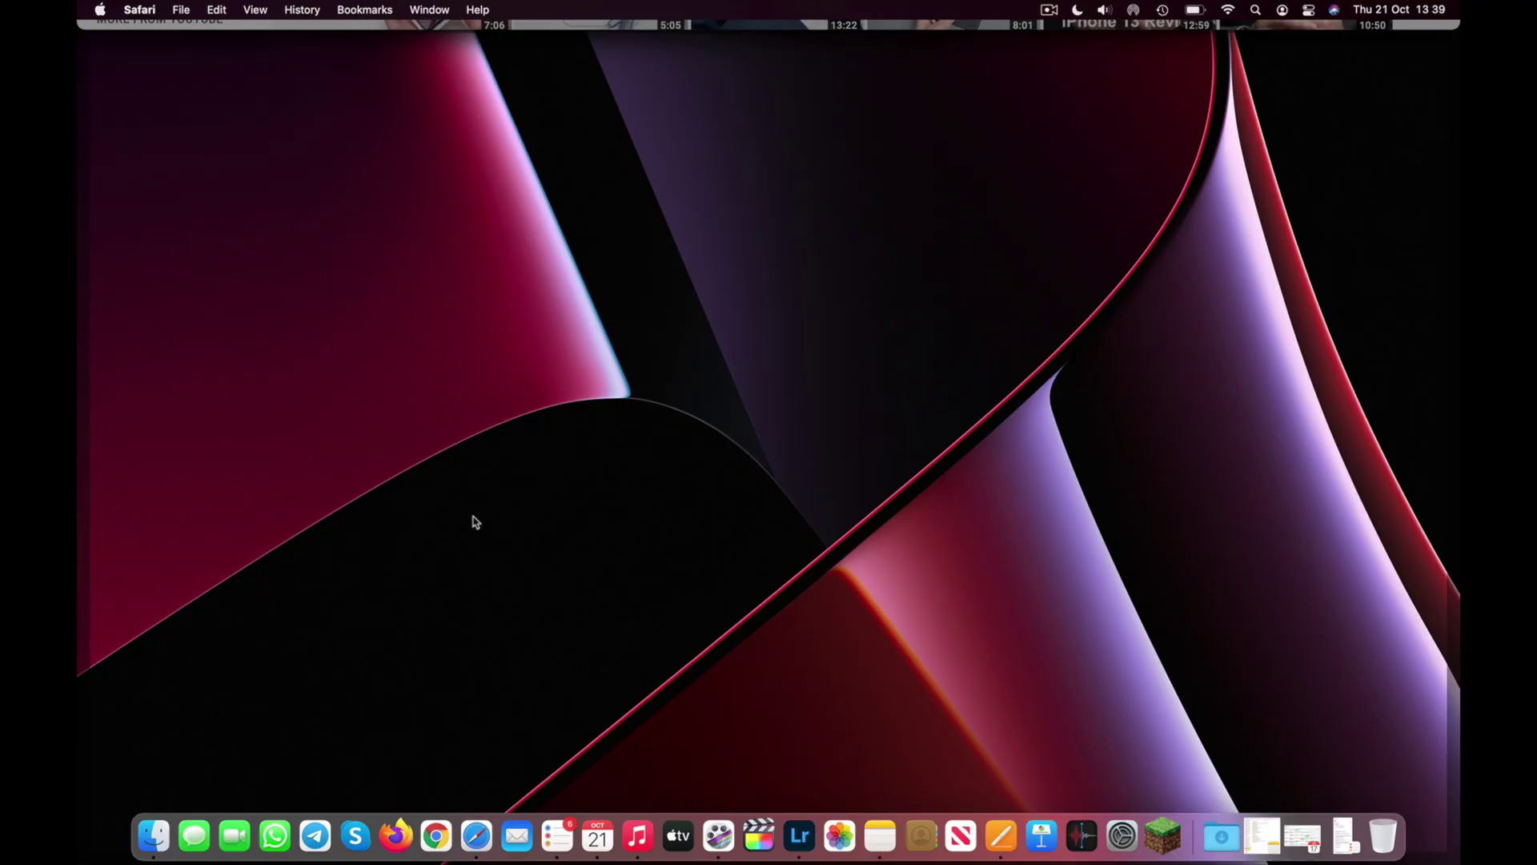
# Toggle Show Desktop off with F11 to bring back YouTube, and launch System Preferences from the Dock
pyautogui.press('F11')
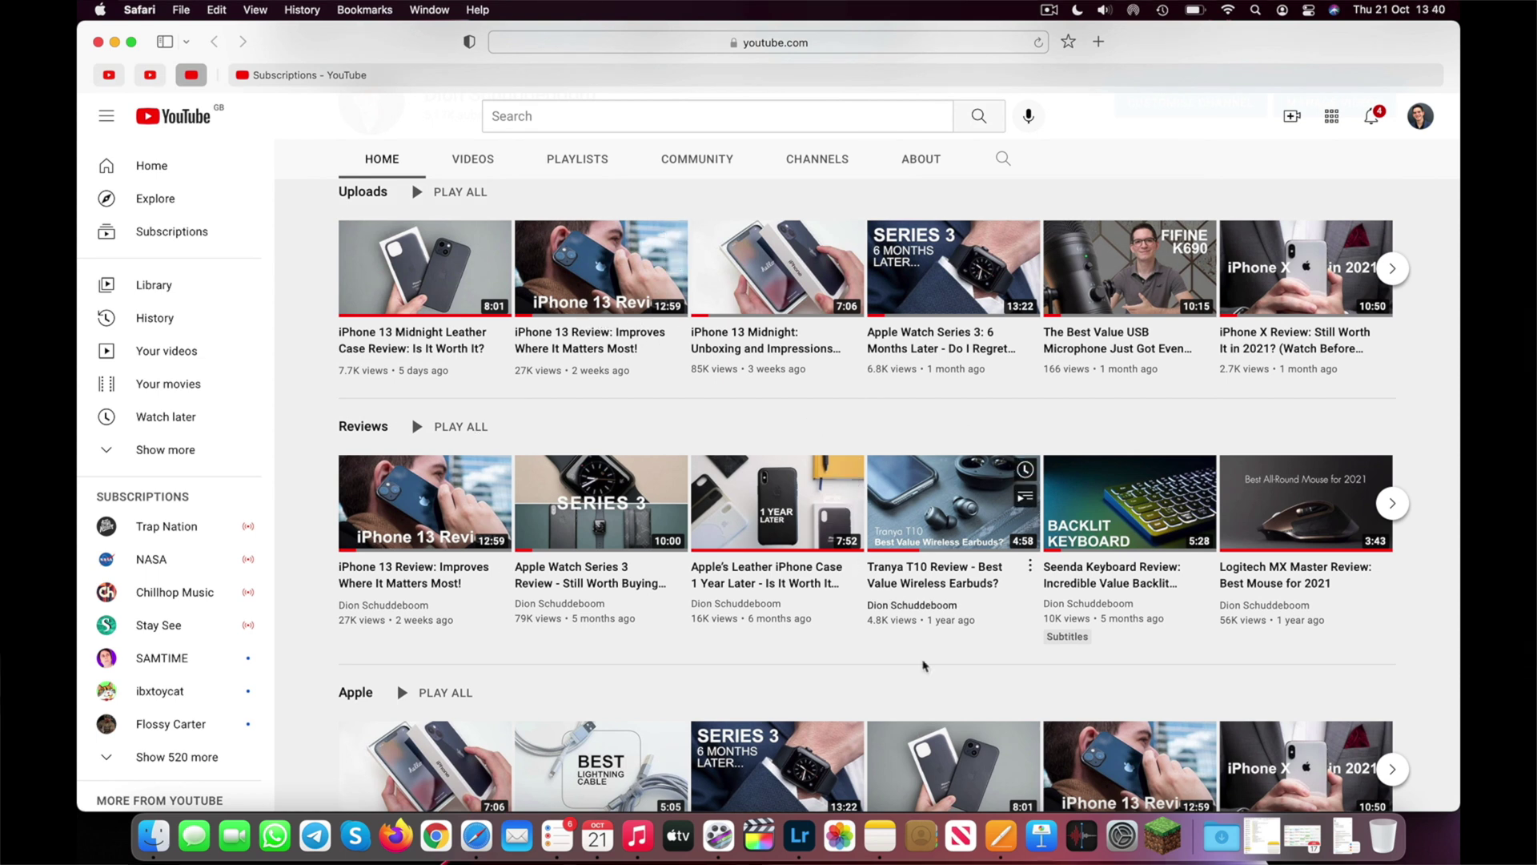
pyautogui.click(1122, 836)
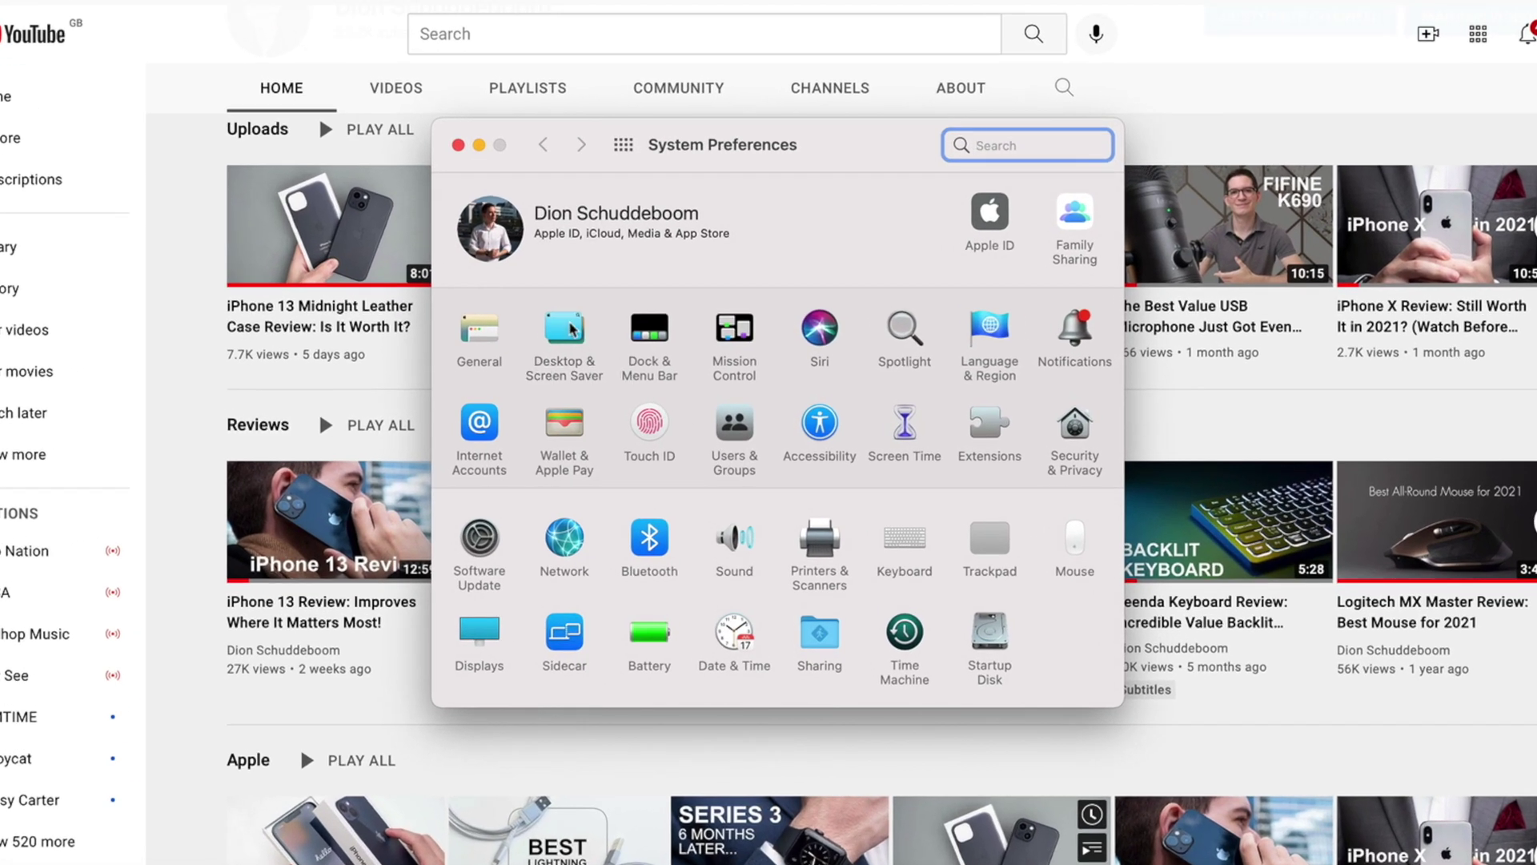
# Show the Hot Corners sheet in Desktop & Screen Saver and the bottom-left corner's action menu
pyautogui.click(571, 328)
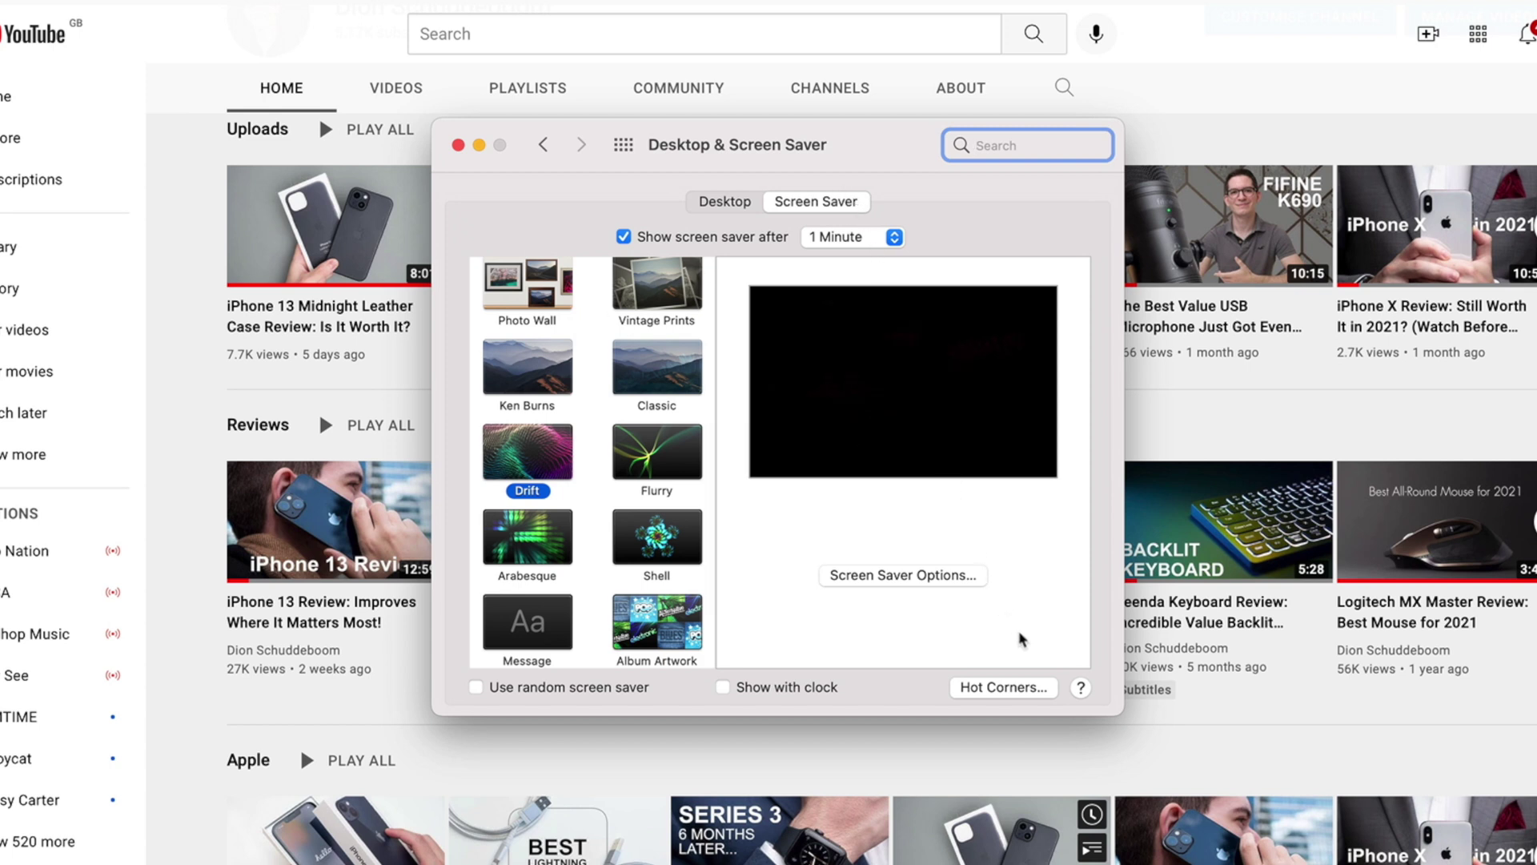
pyautogui.click(1044, 690)
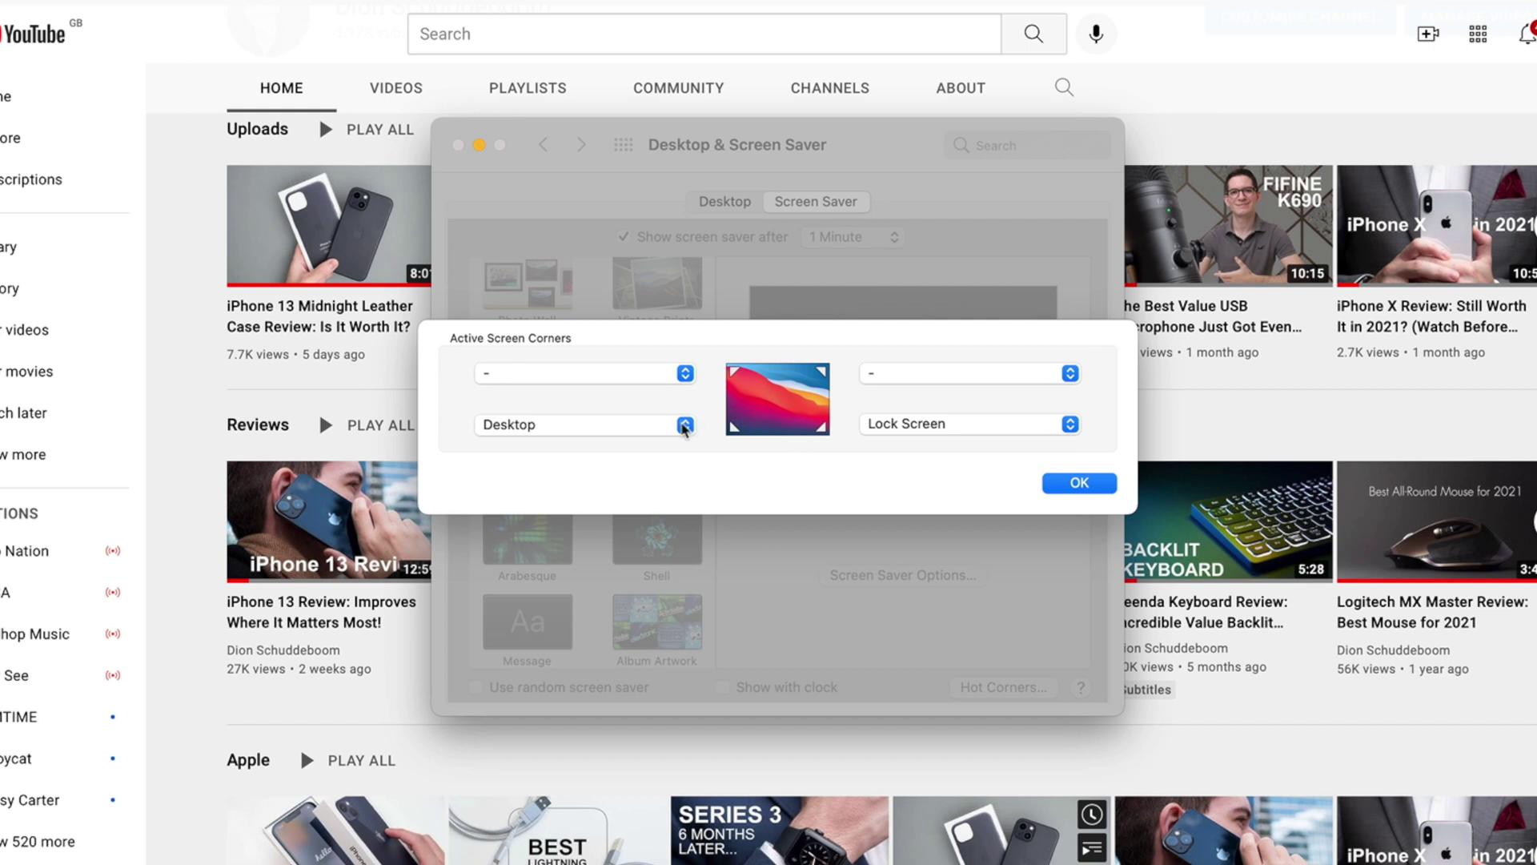
pyautogui.click(685, 425)
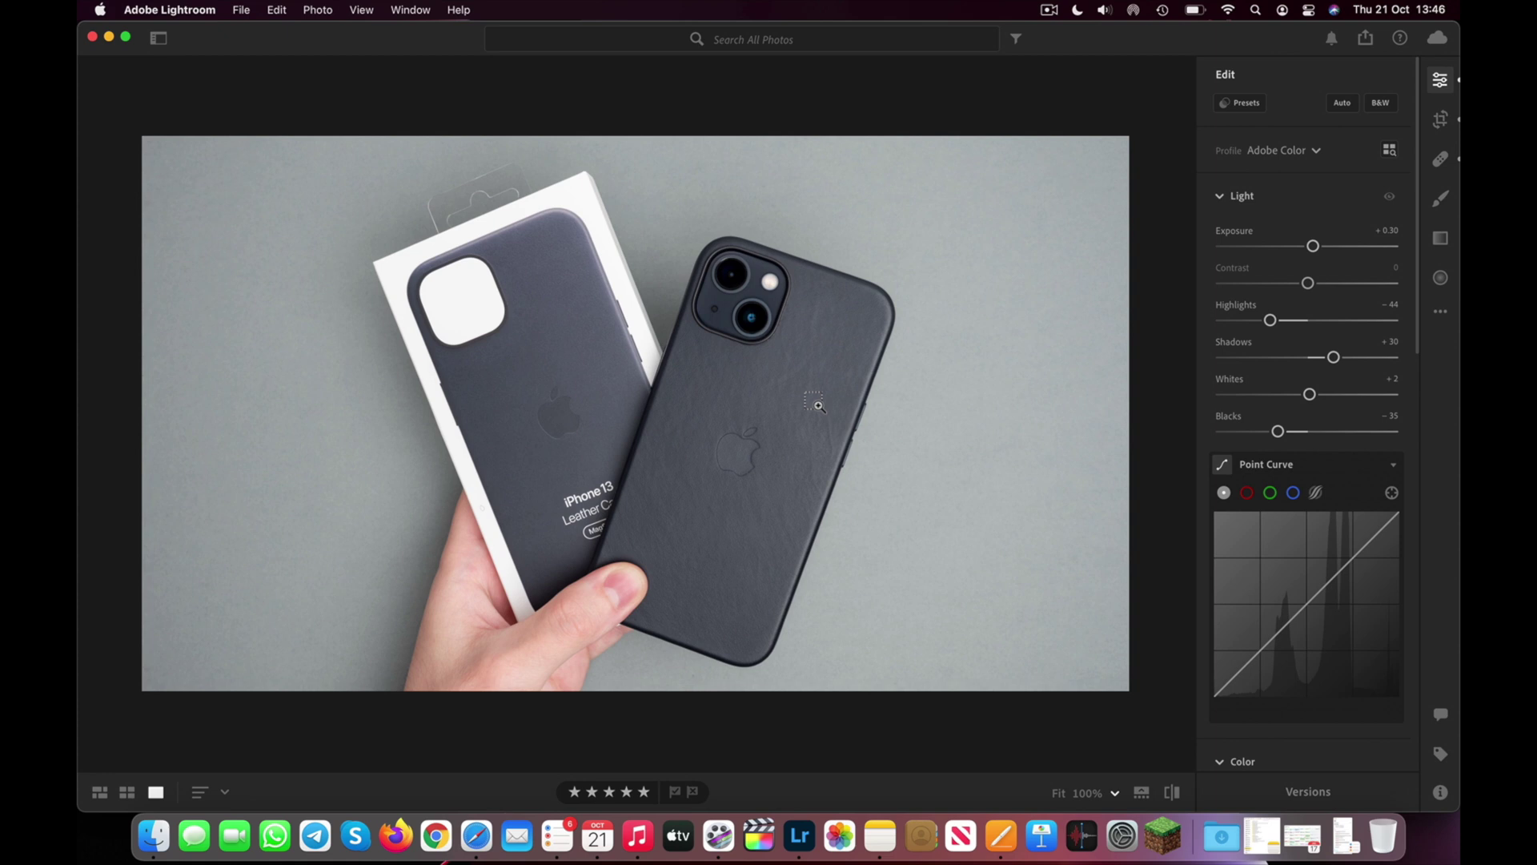
# Cycle the Cmd-Tab app switcher through Pages and Notes, then back to Adobe Lightroom
pyautogui.press('cmd+Tab')
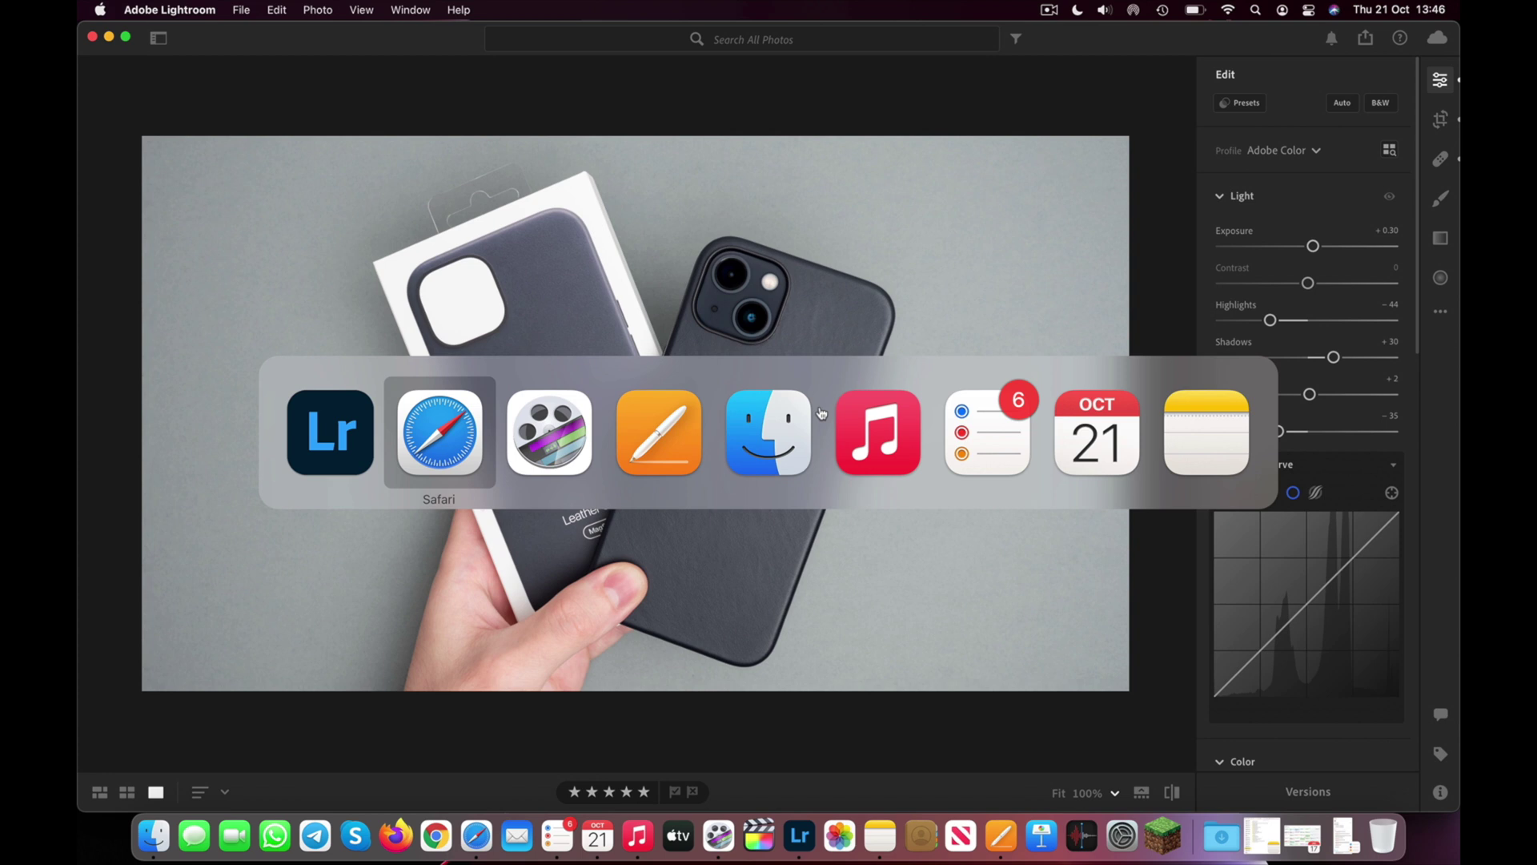
pyautogui.press('super+Tab')
pyautogui.press('super+Tab')
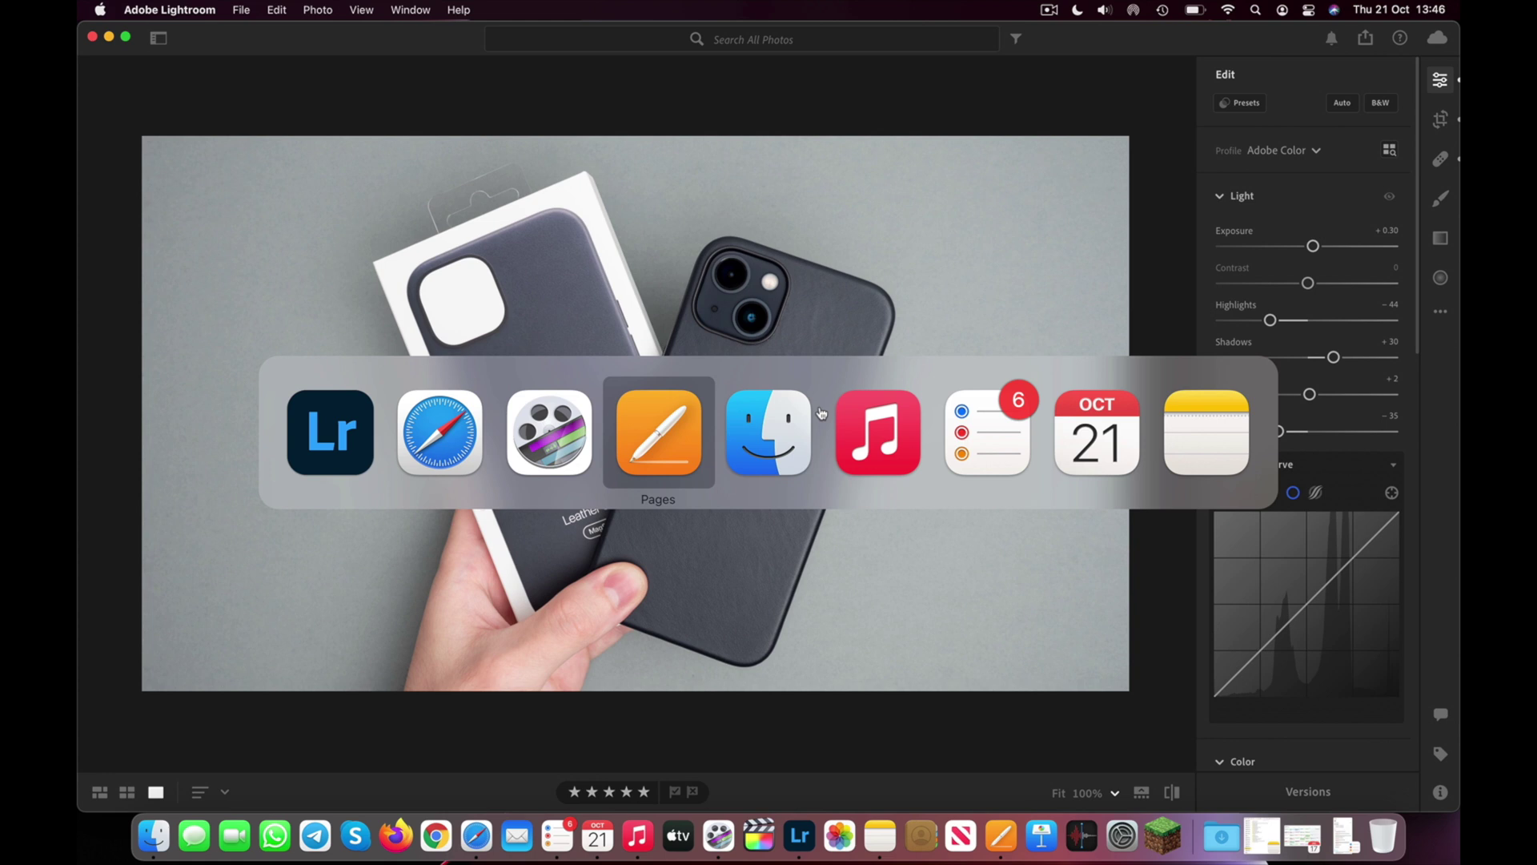
pyautogui.press('super+Tab')
pyautogui.press('super+Tab')
pyautogui.press('super+Tab')
pyautogui.press('super+Tab')
pyautogui.press('super+Tab')
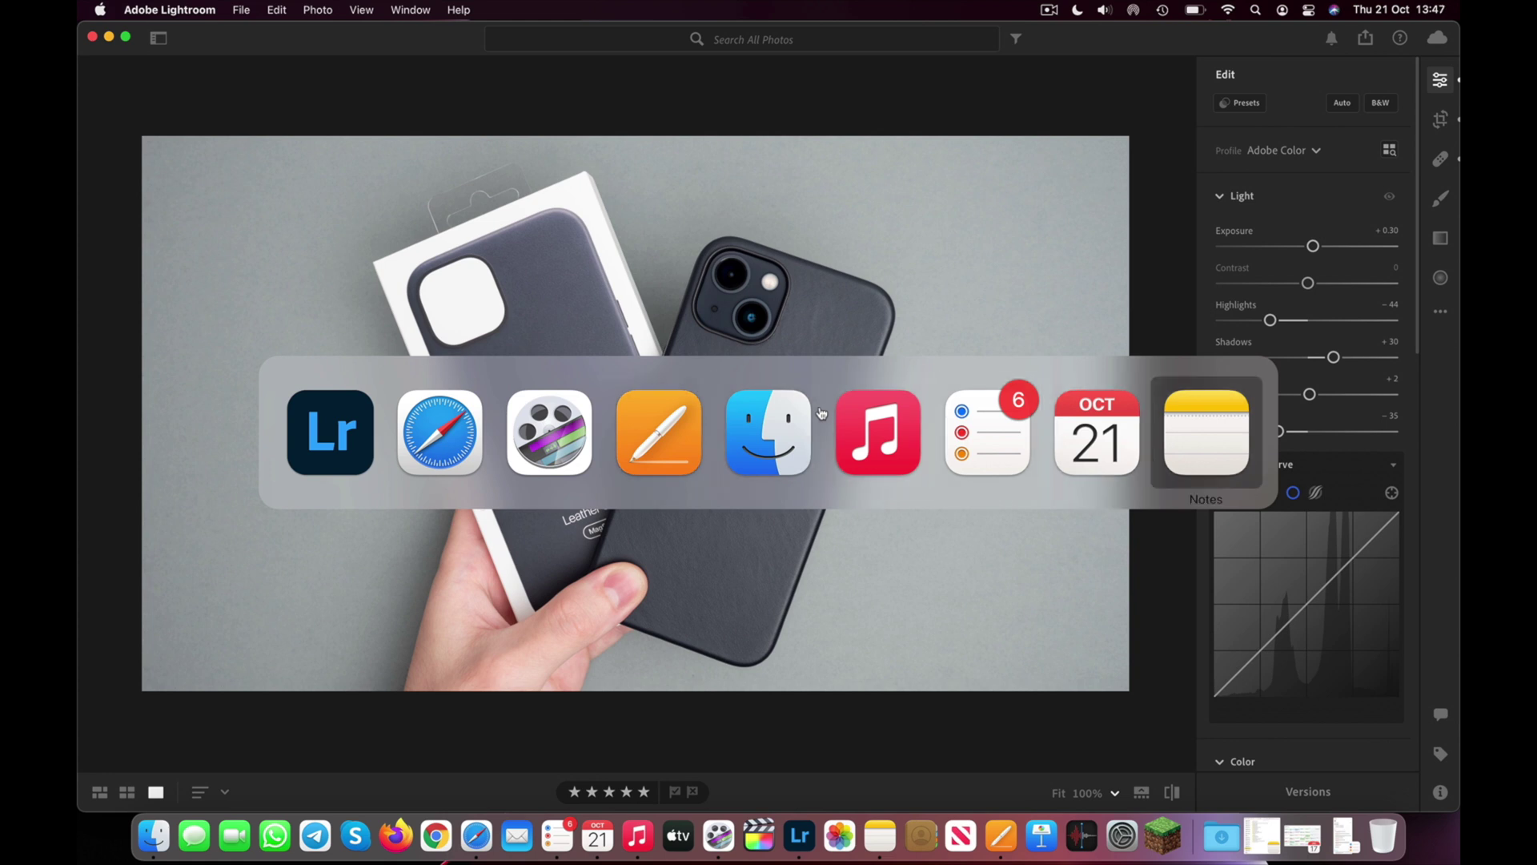
pyautogui.press('super+Tab')
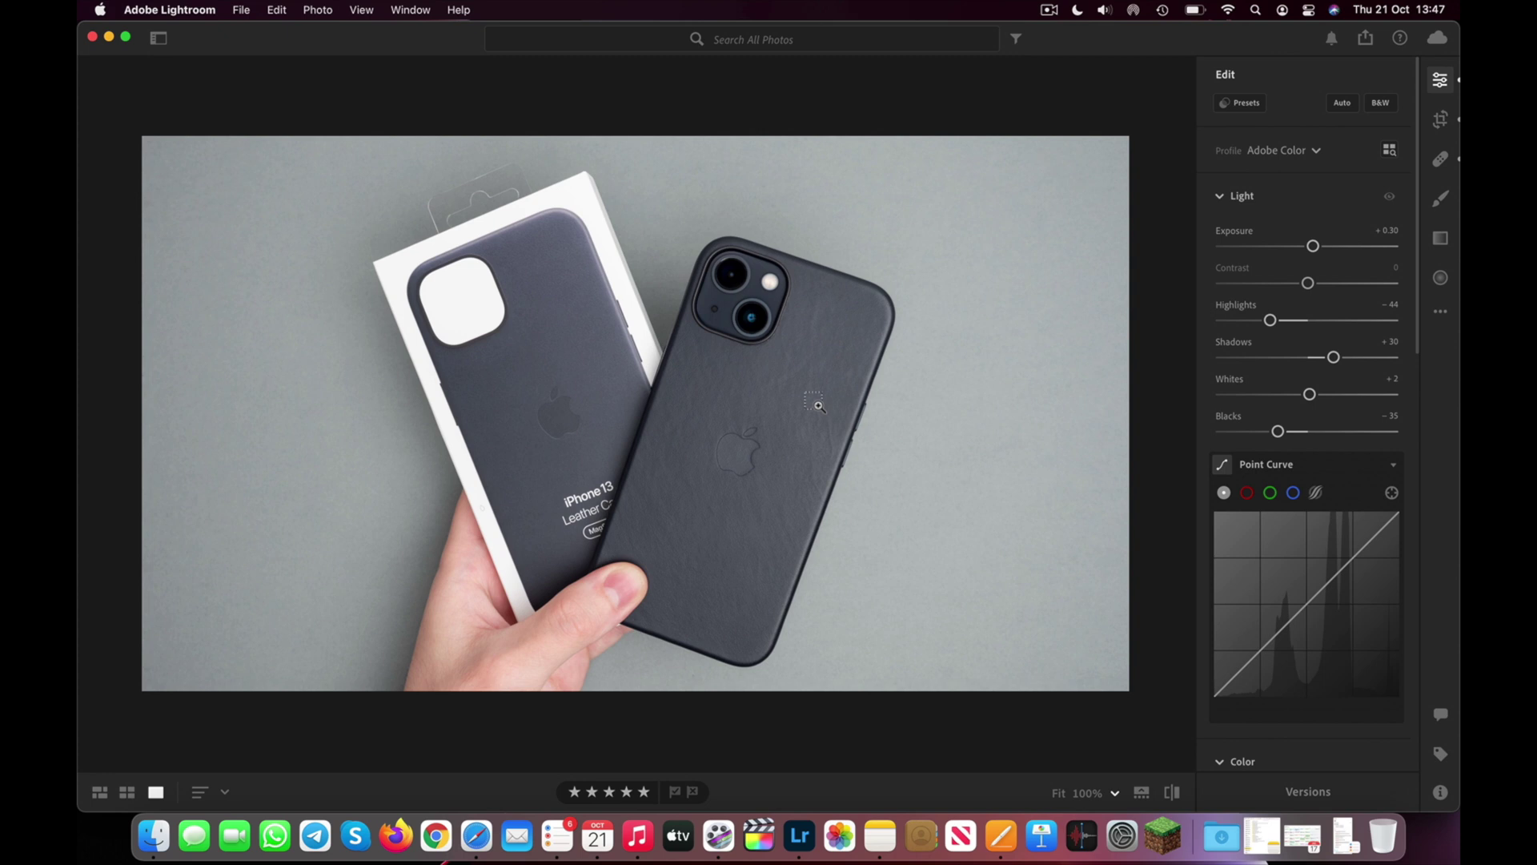
pyautogui.press('super+Tab')
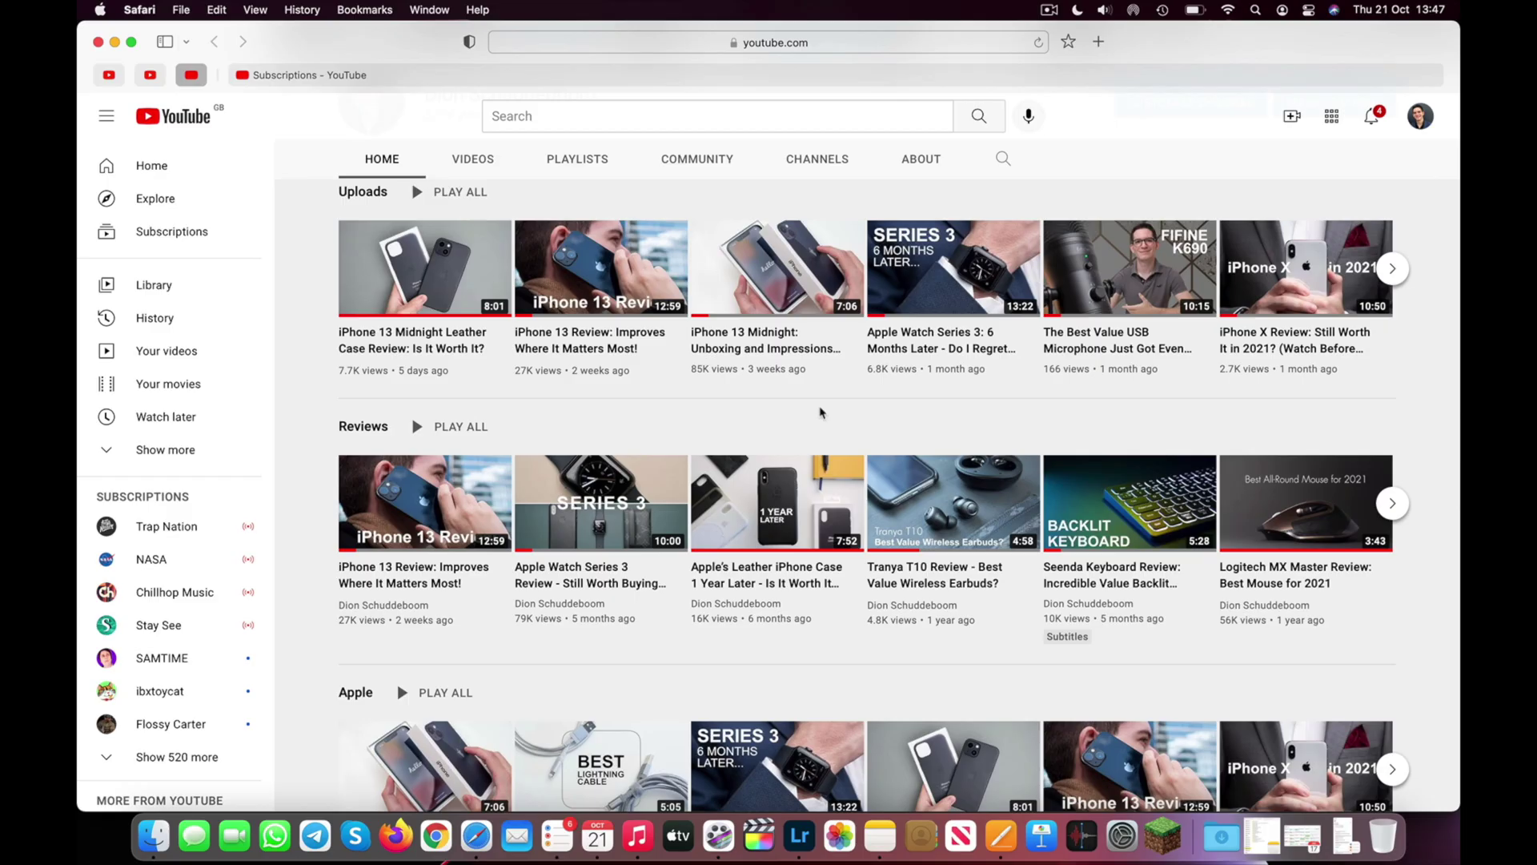
# Cmd-Tab between Lightroom and Safari, then show Mission Control with Ctrl-Up
pyautogui.press('super+Tab')
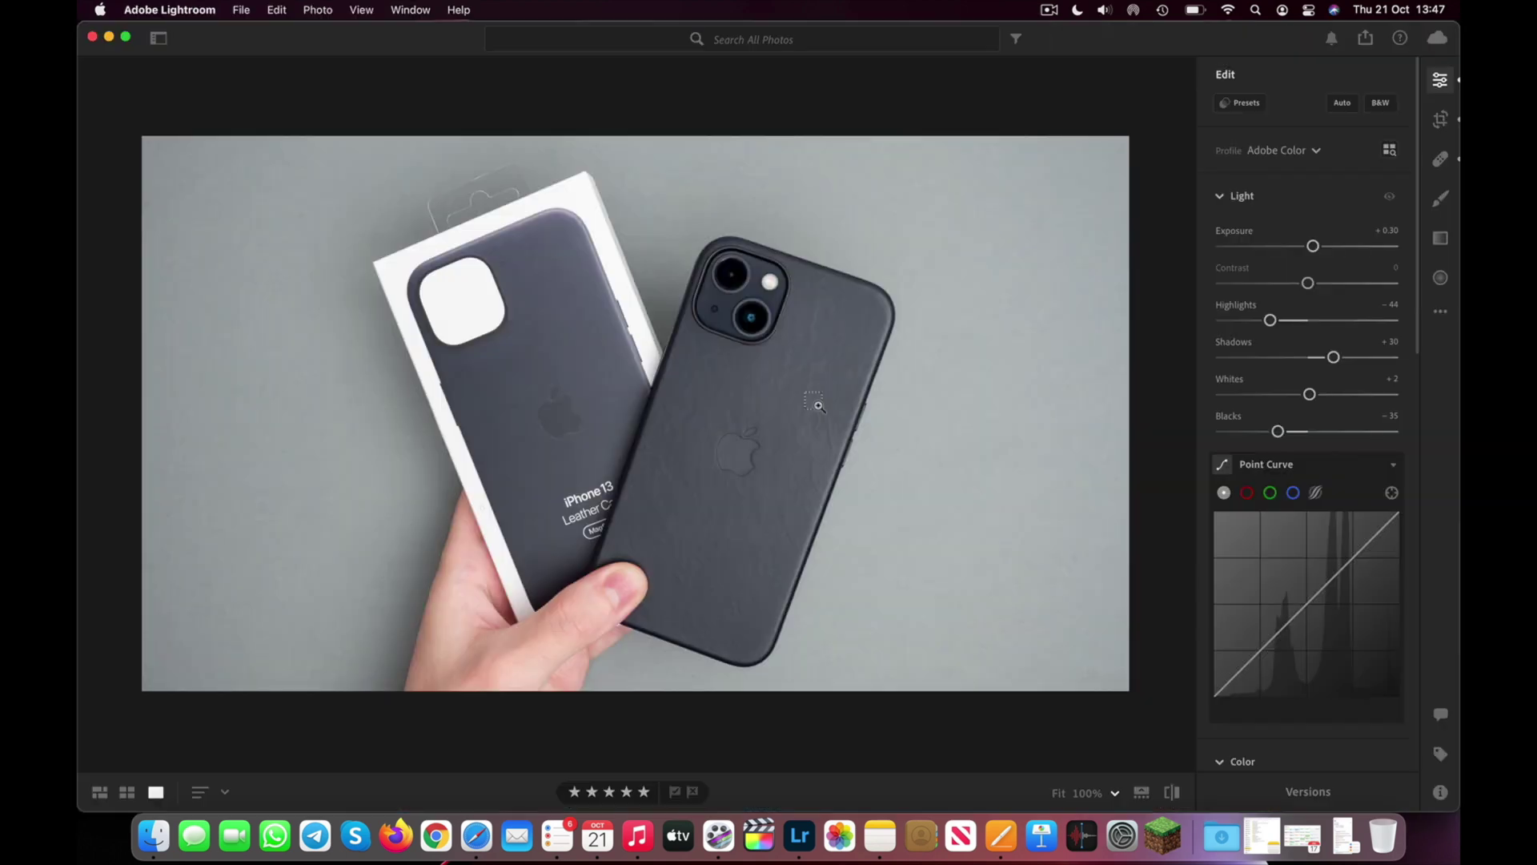
pyautogui.press('super+Tab')
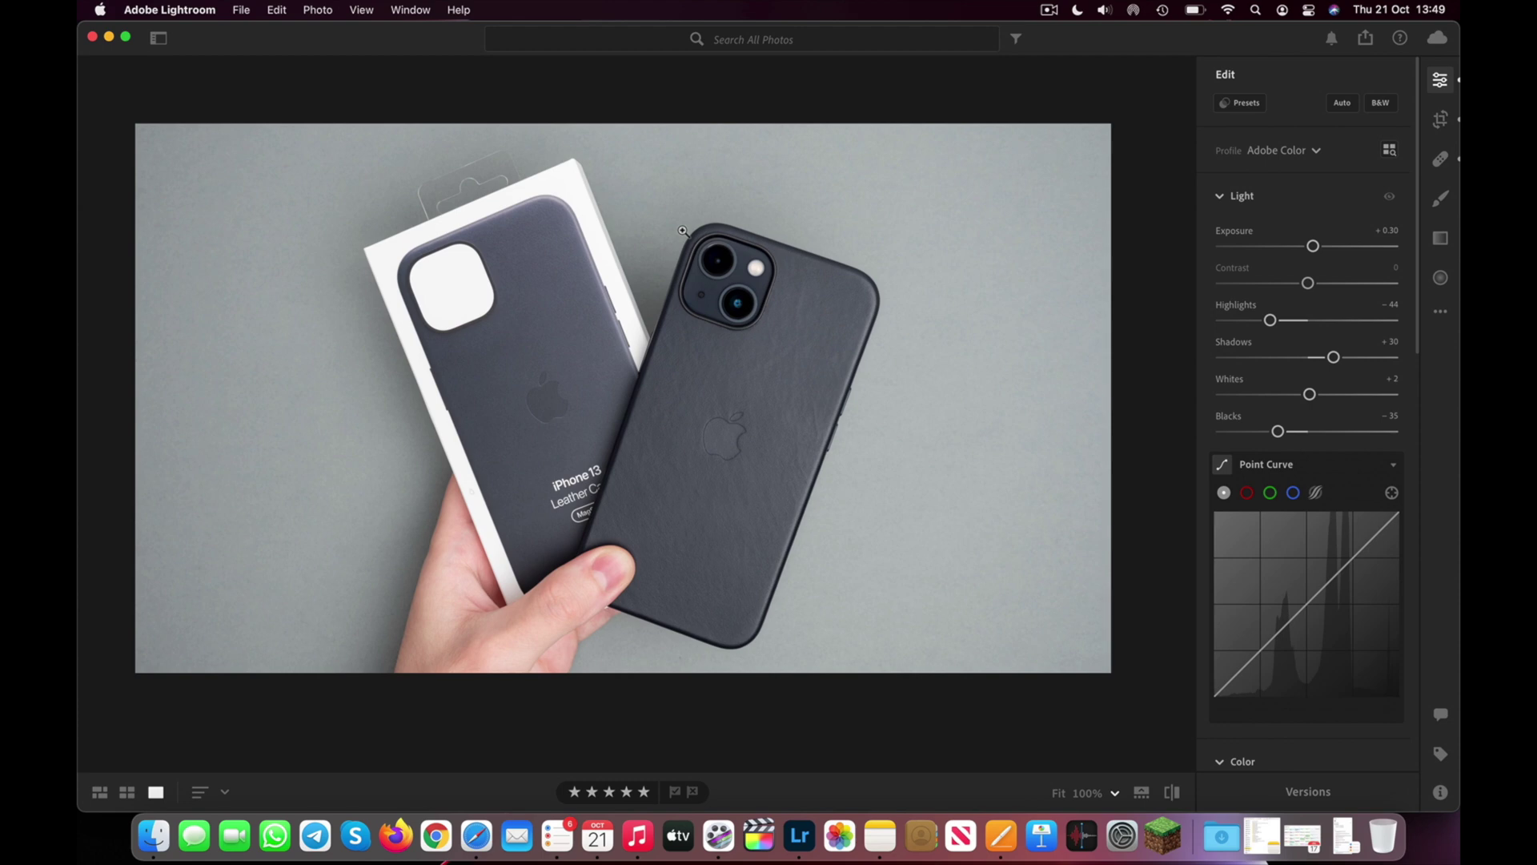
pyautogui.hotkey('ctrl', 'Up')
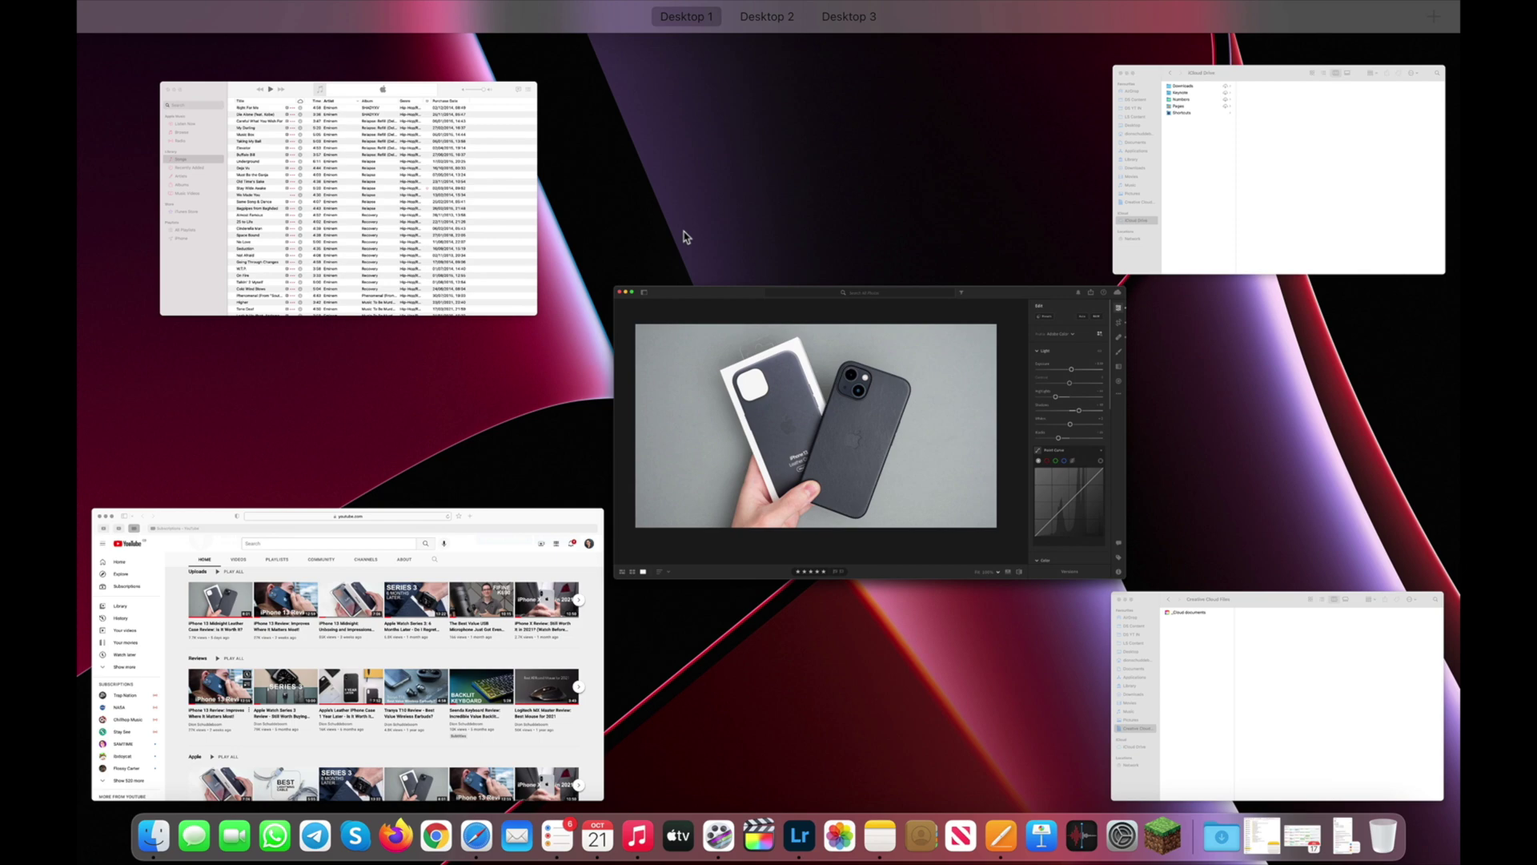
# Reopen Mission Control and add two new desktops, Desktop 4 and Desktop 5
pyautogui.click(684, 236)
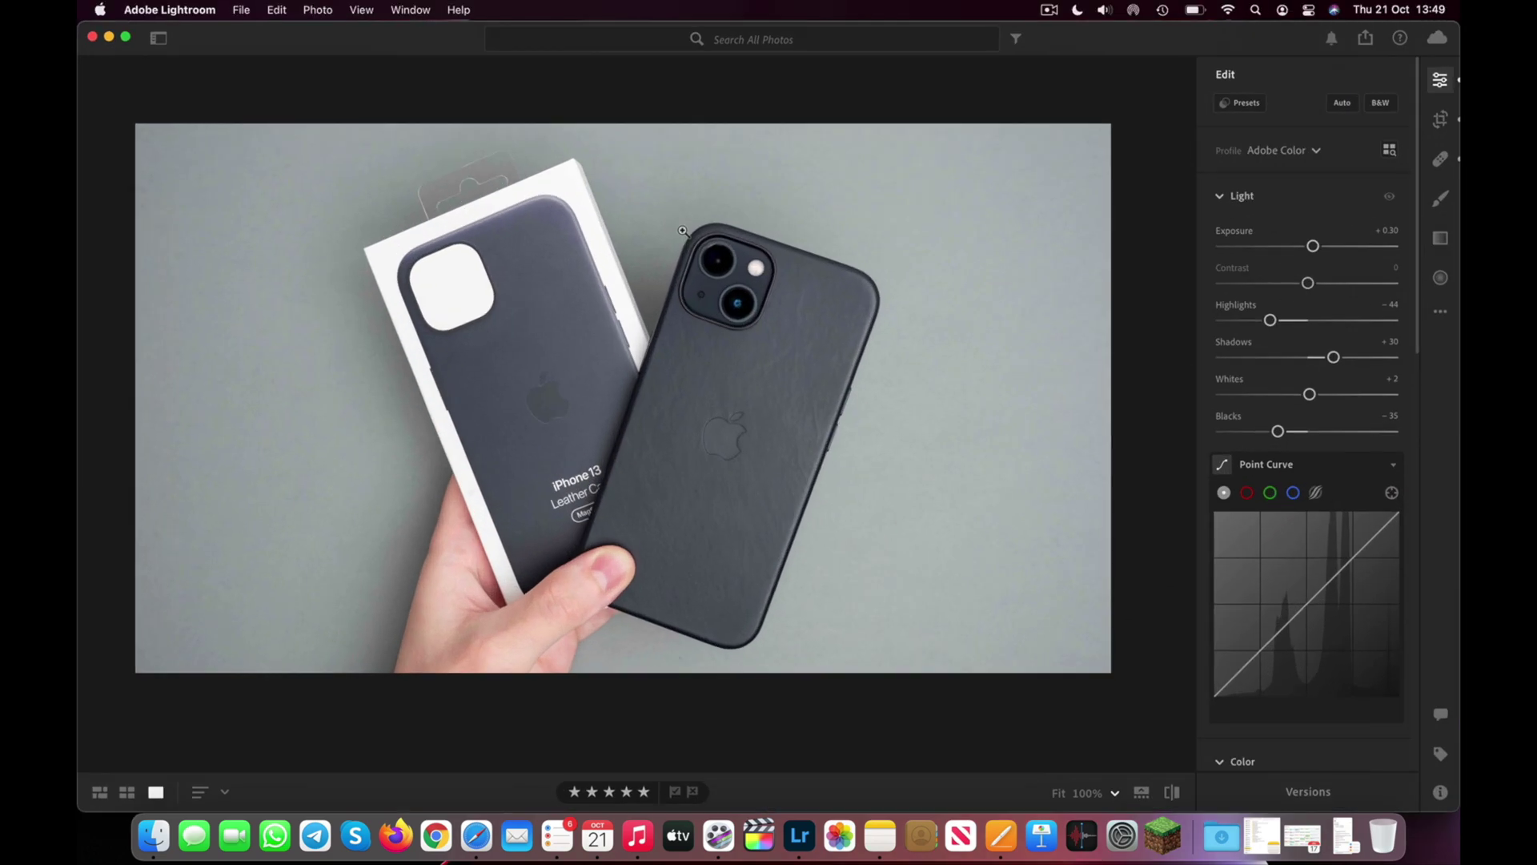
pyautogui.hotkey('ctrl', 'Up')
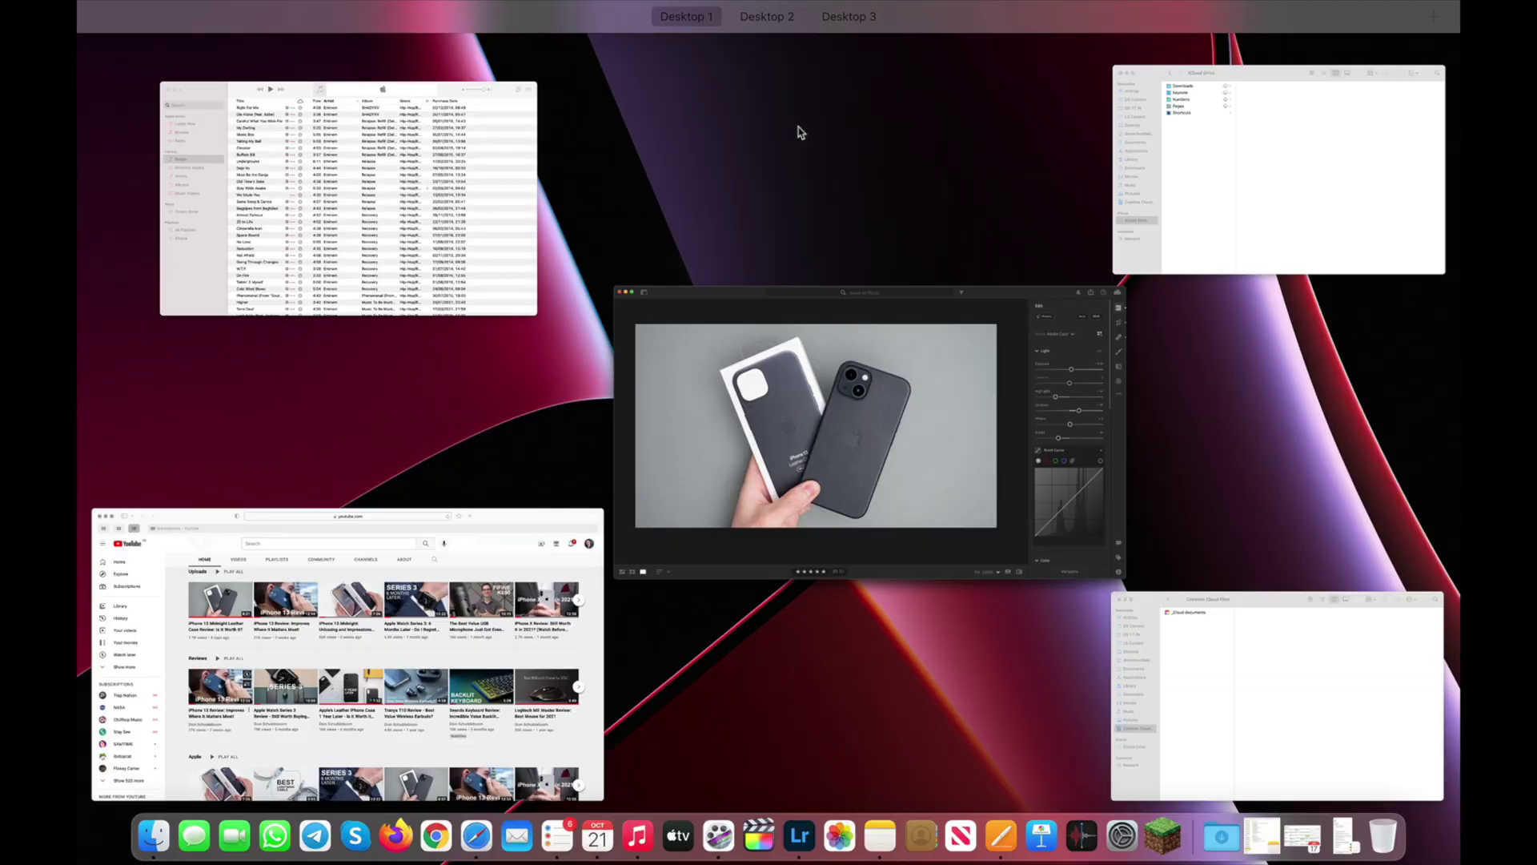
pyautogui.moveTo(793, 7)
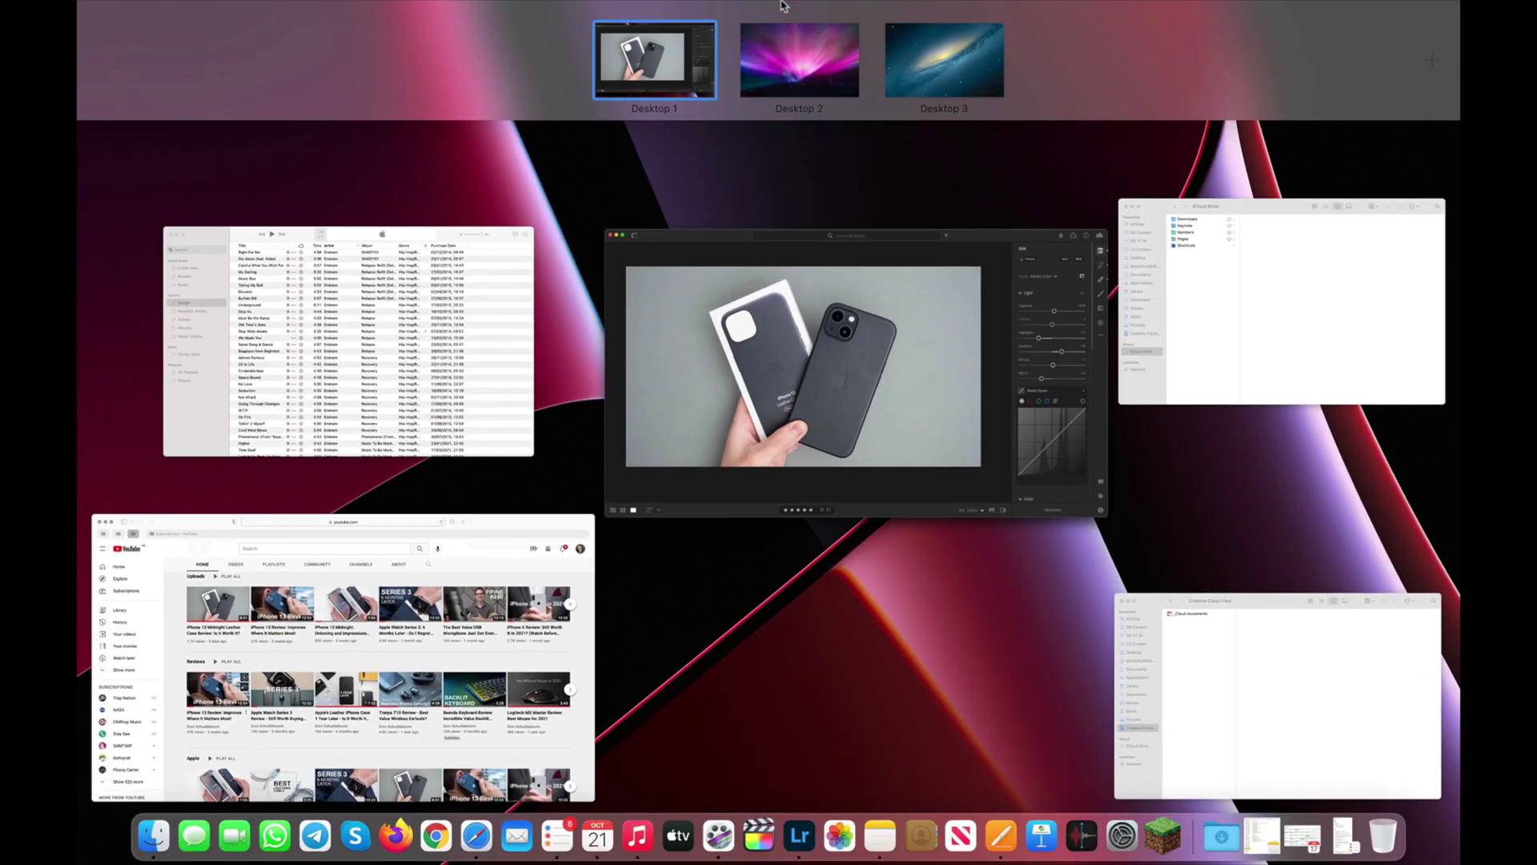
pyautogui.moveTo(699, 16)
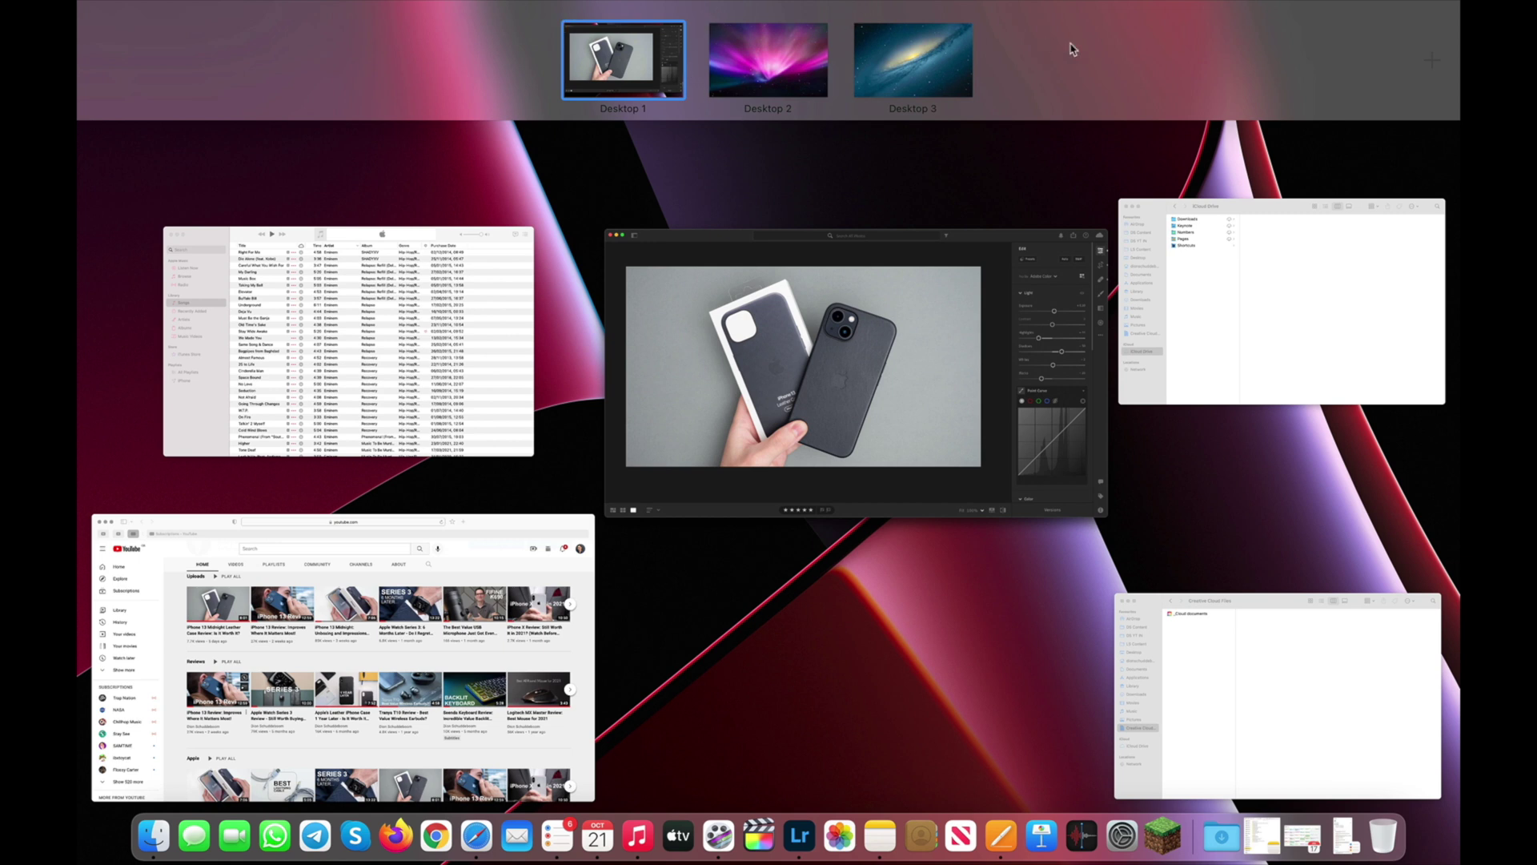
pyautogui.click(1433, 61)
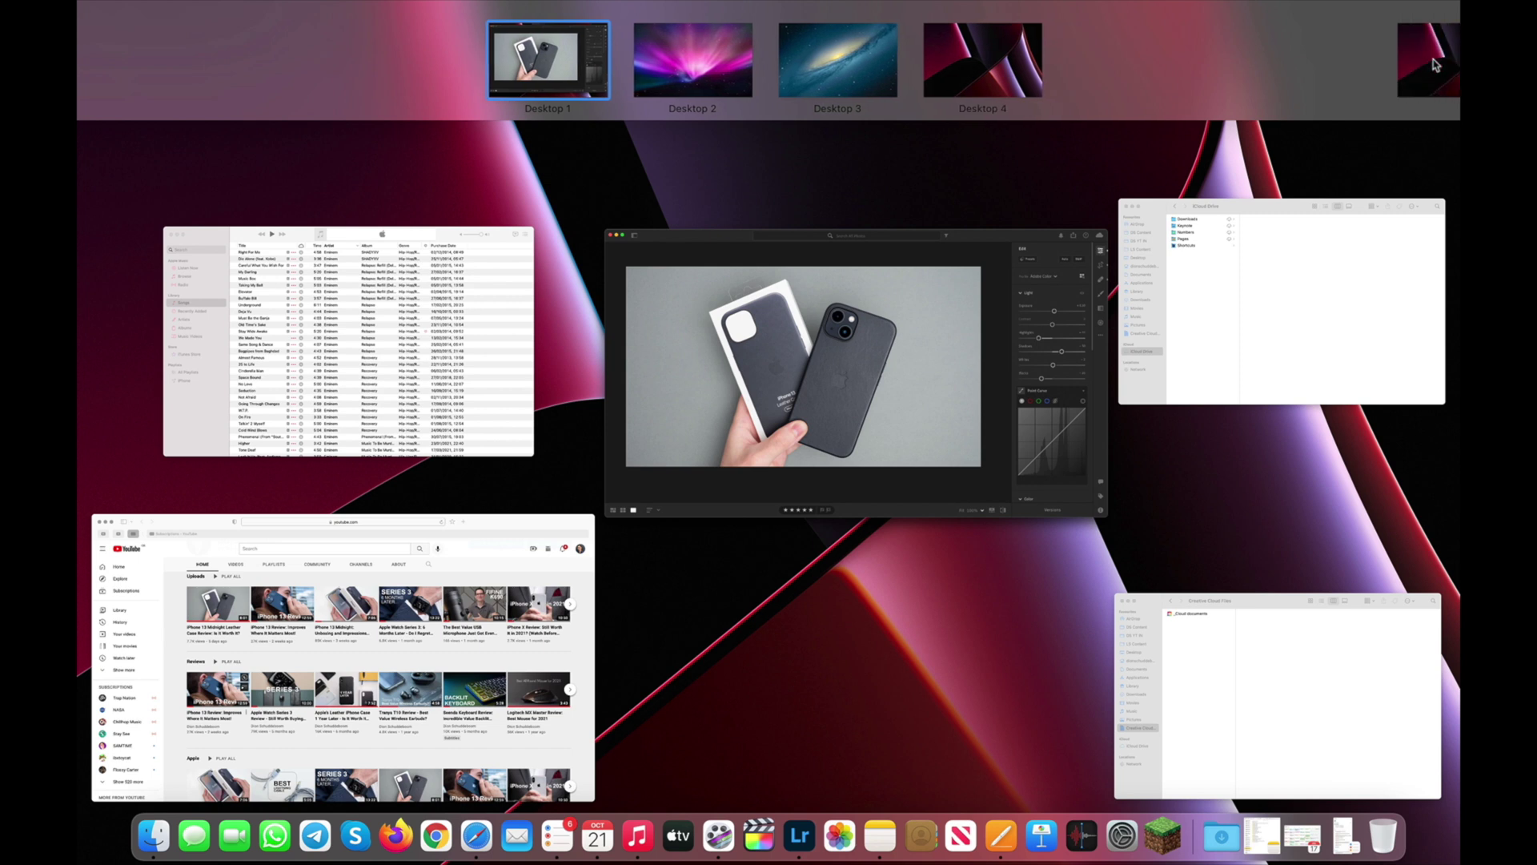
pyautogui.click(1434, 64)
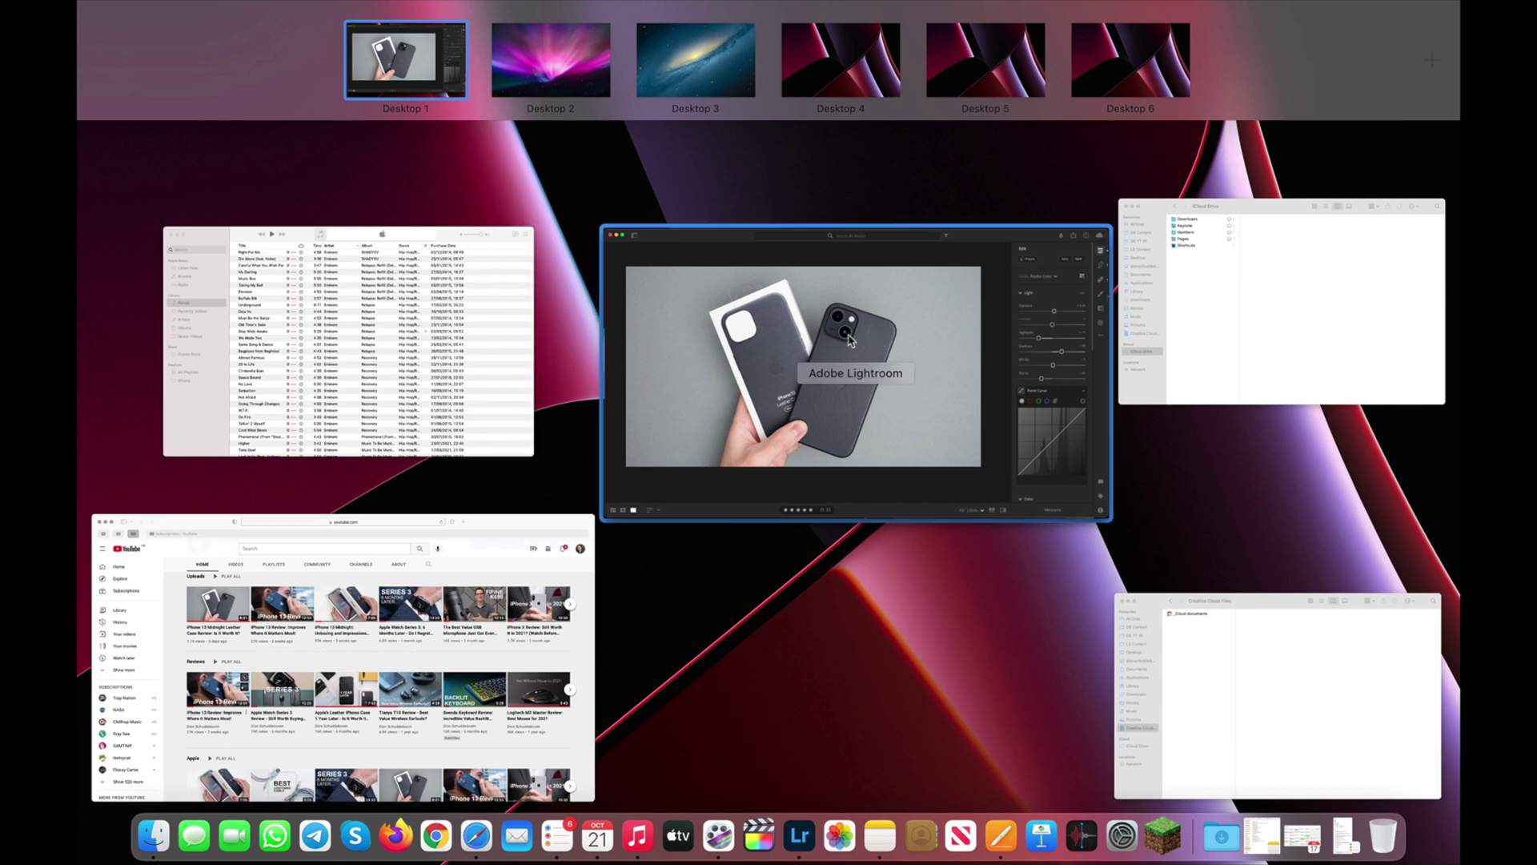
# Move the Lightroom window onto Desktop 2 and leave Mission Control
pyautogui.moveTo(833, 415); pyautogui.dragTo(669, 256)
pyautogui.moveTo(571, 117); pyautogui.dragTo(568, 104)
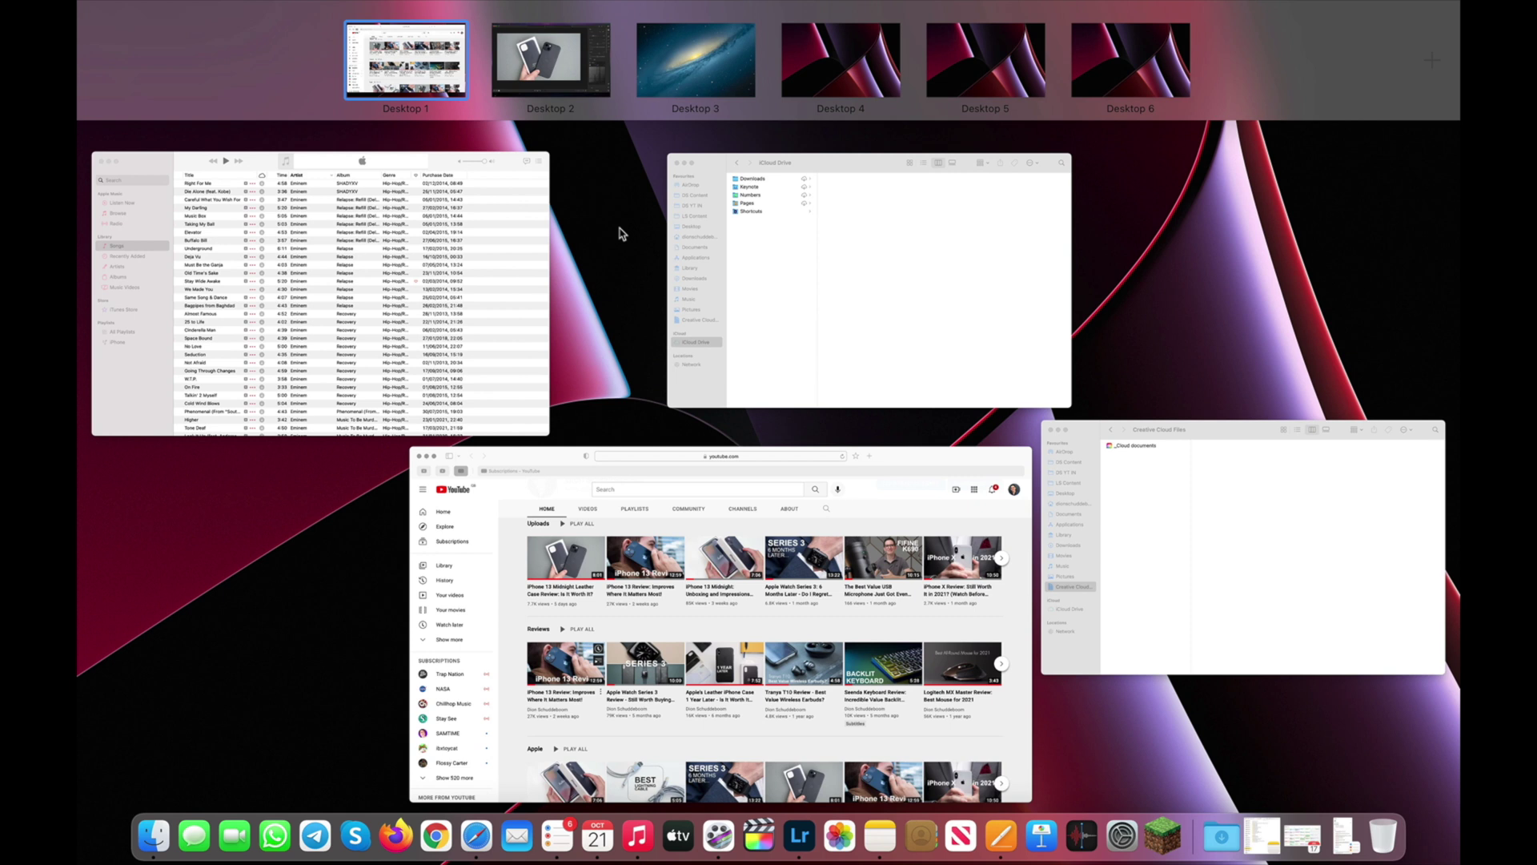
pyautogui.click(699, 417)
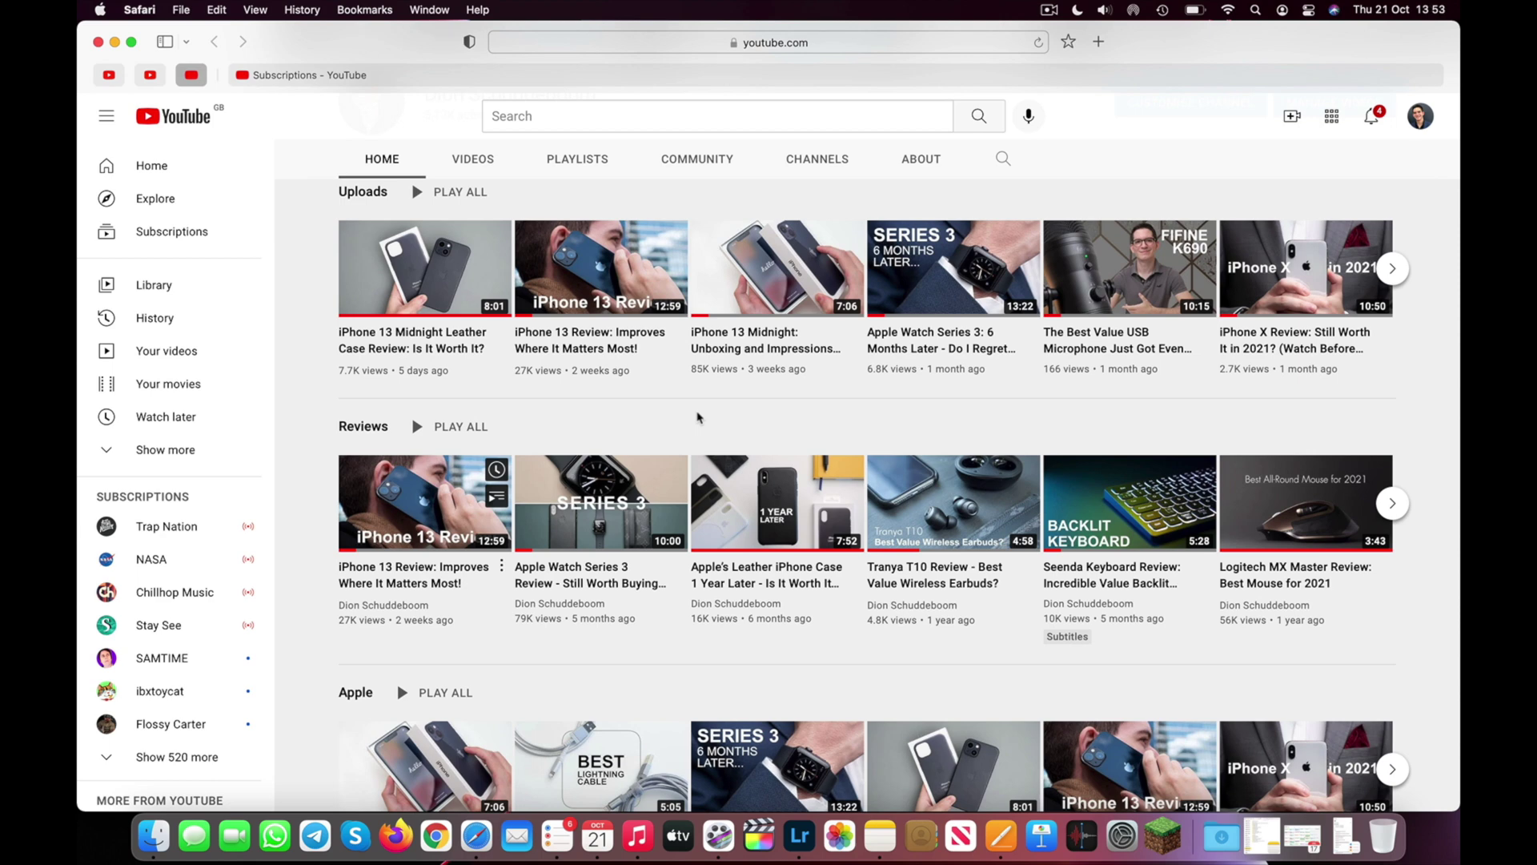
# Switch to the Lightroom desktop and back, ending on an empty desktop
pyautogui.press('super+Tab')
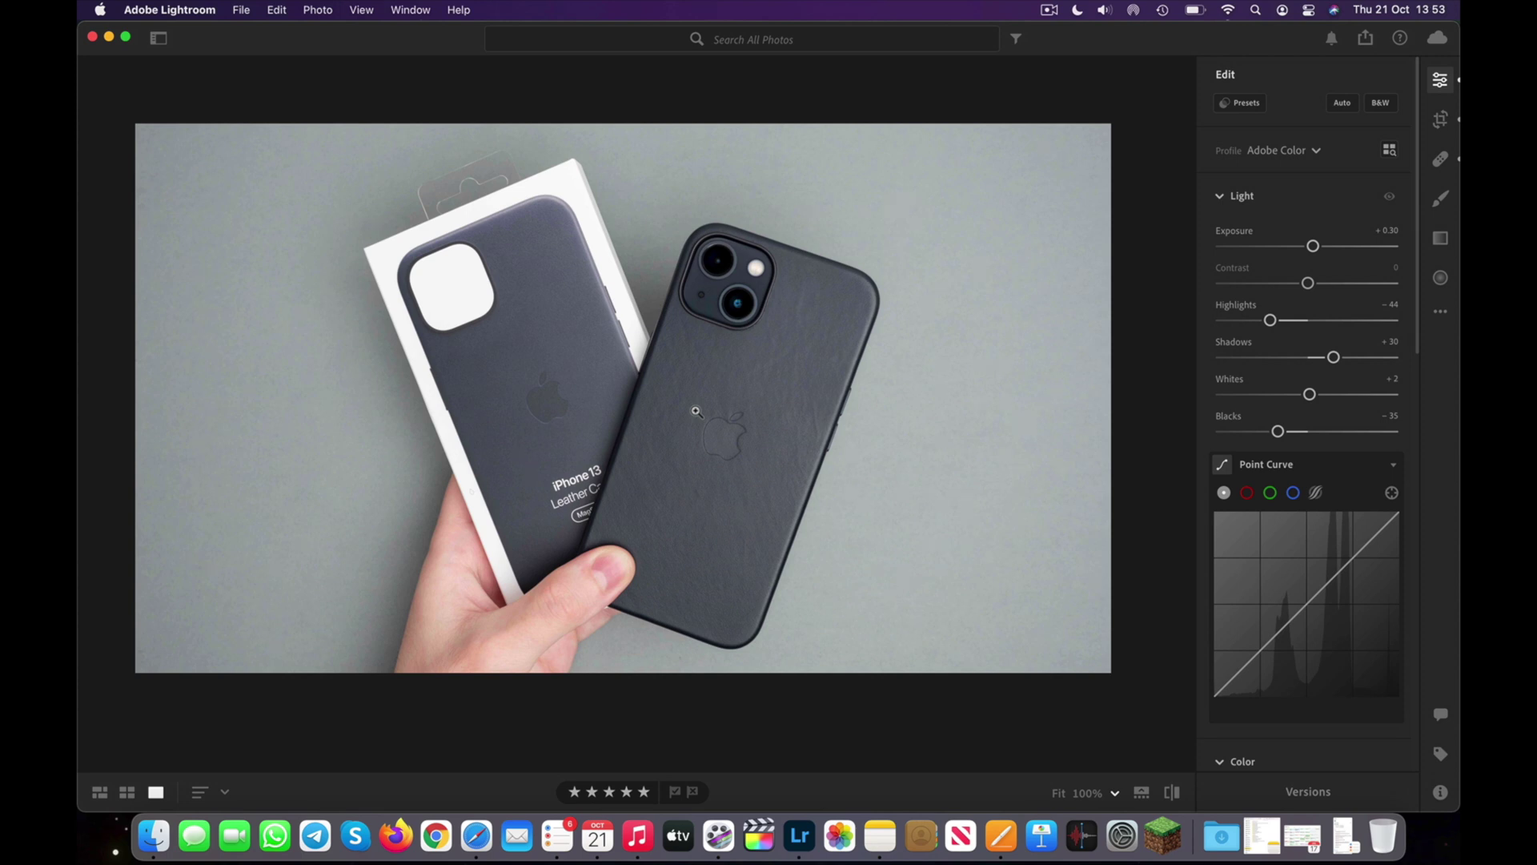
pyautogui.press('super+Tab')
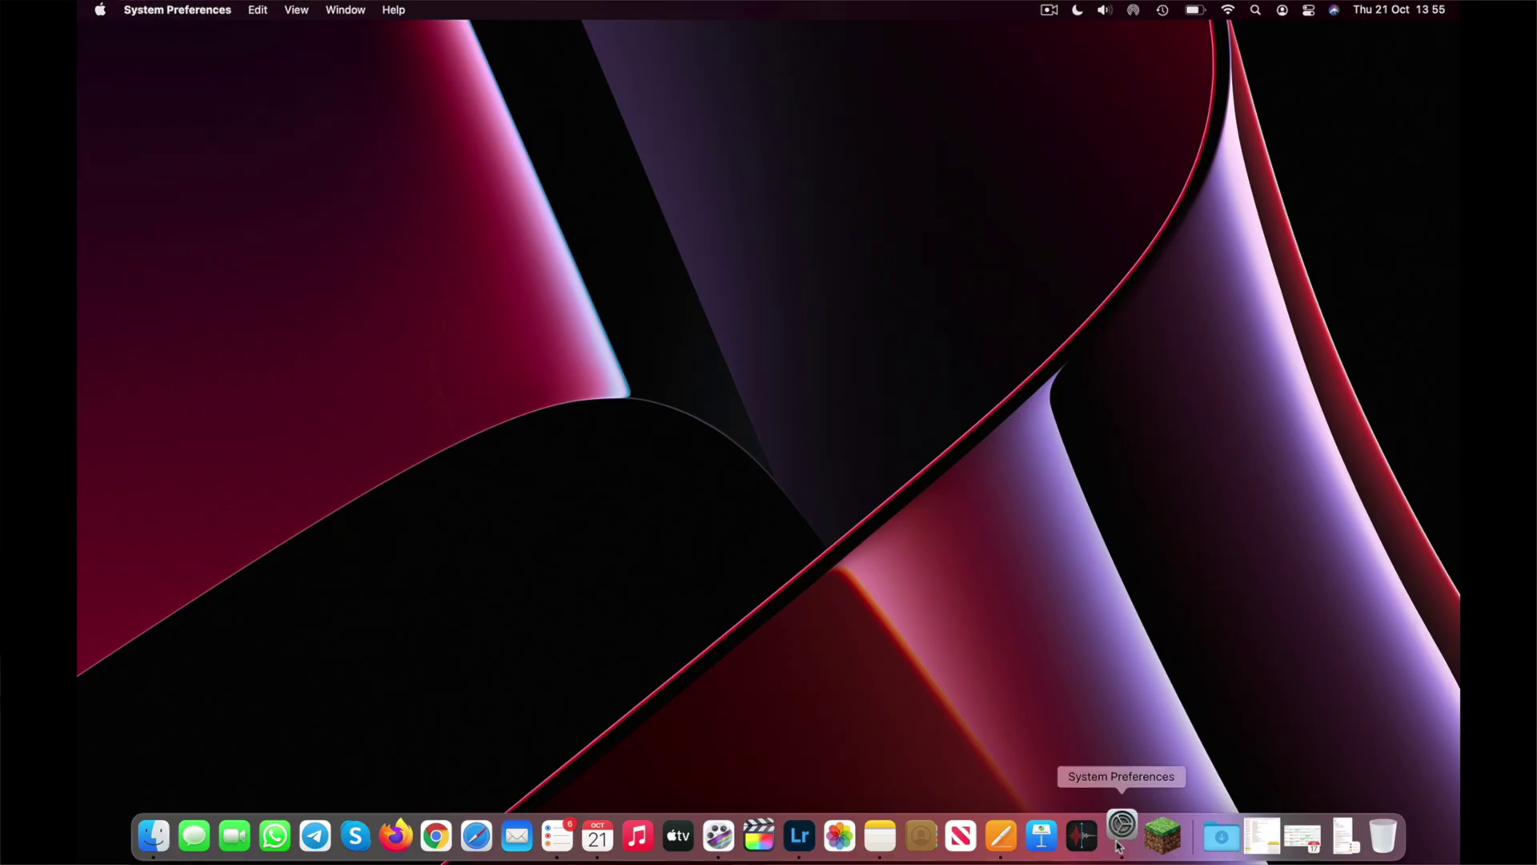
# Review Trackpad secondary click options and keep 'Click in bottom right corner'
pyautogui.click(1121, 832)
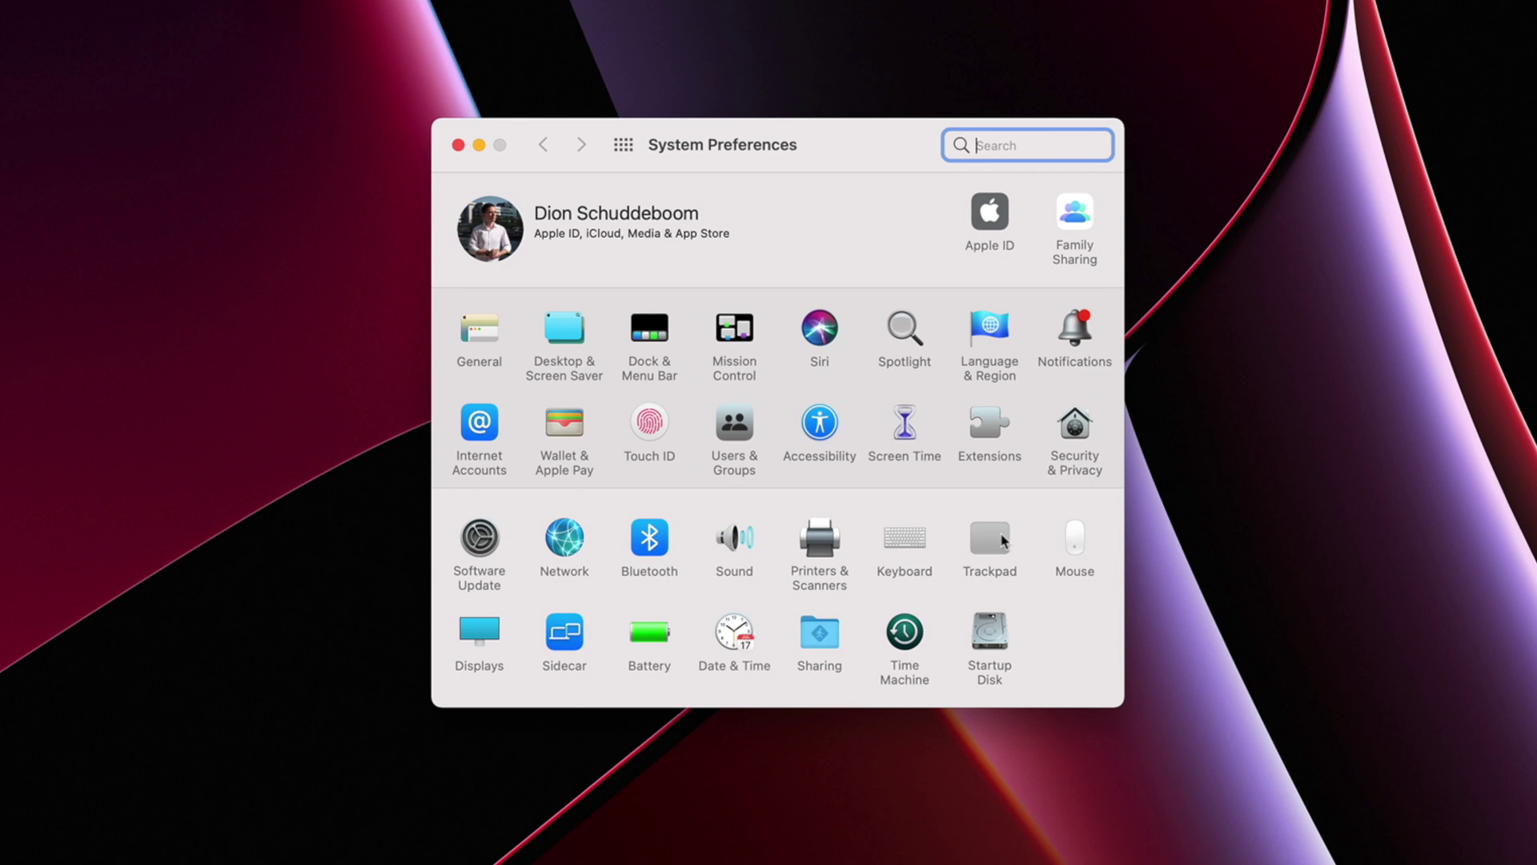
pyautogui.click(1001, 539)
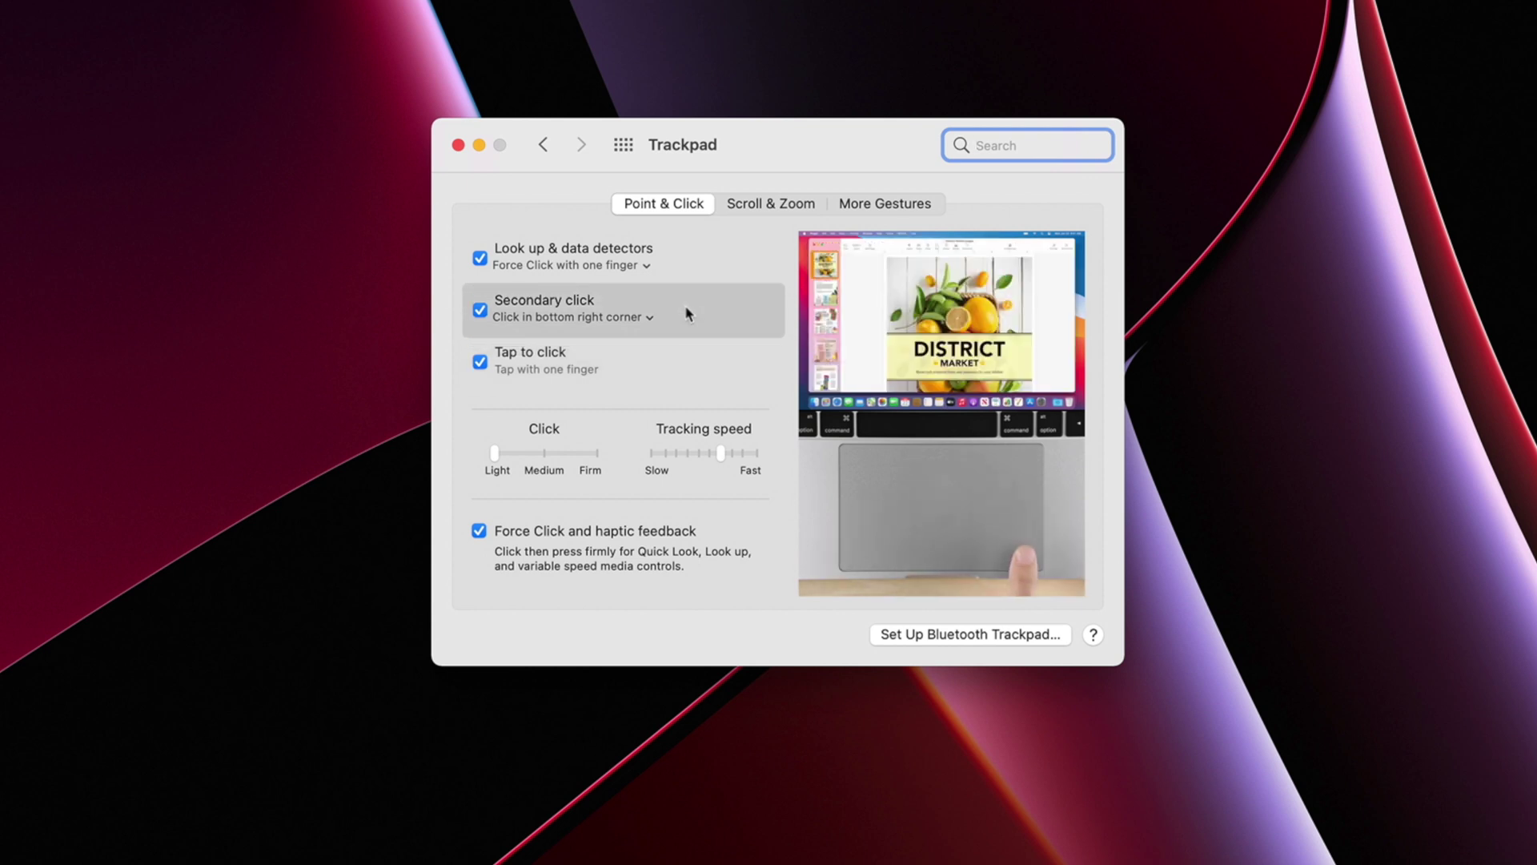
pyautogui.click(648, 320)
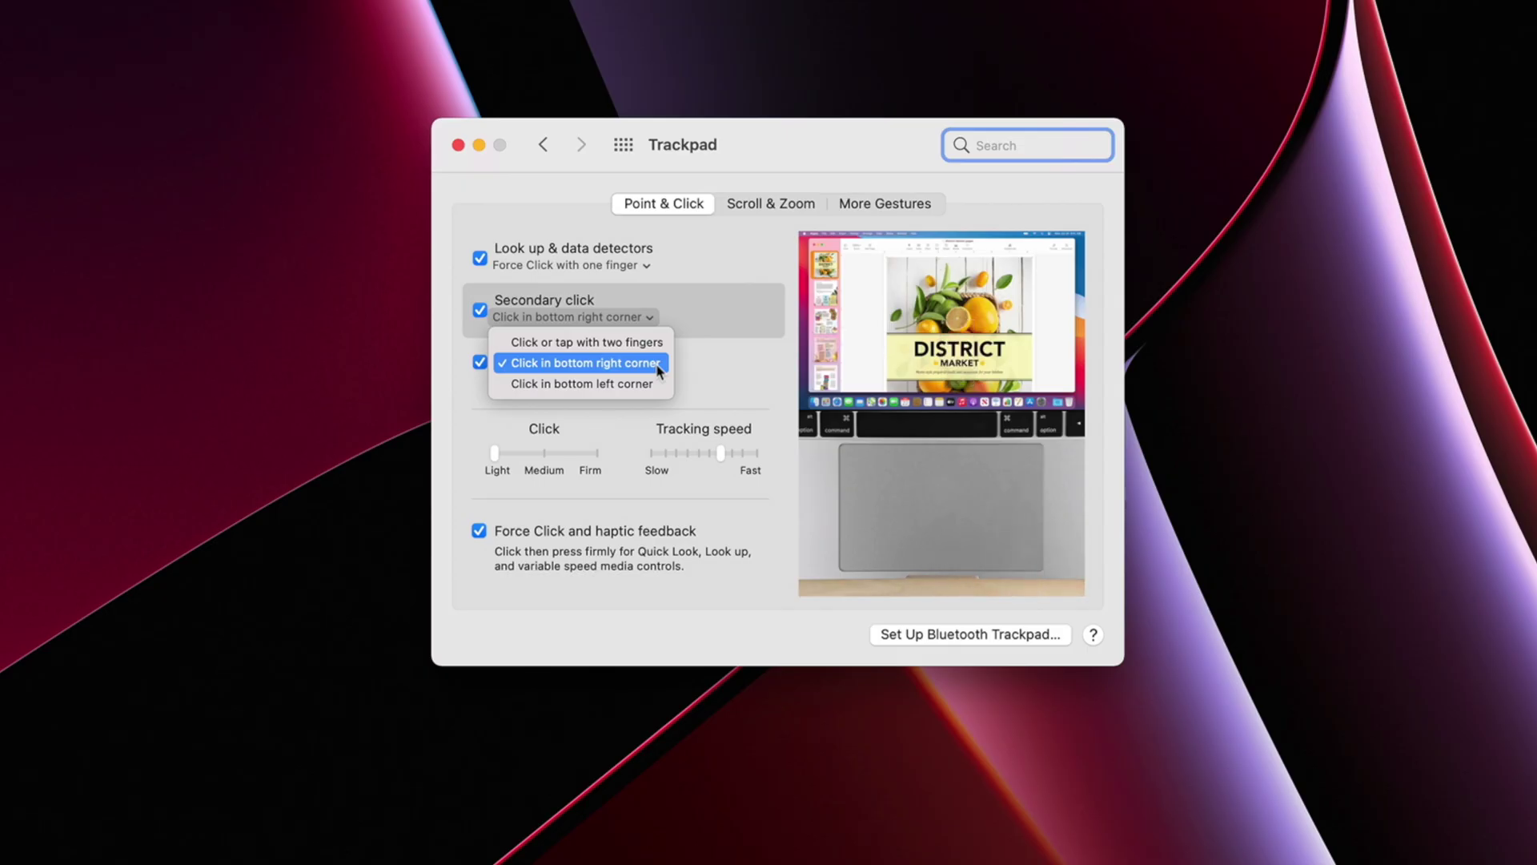
pyautogui.click(727, 482)
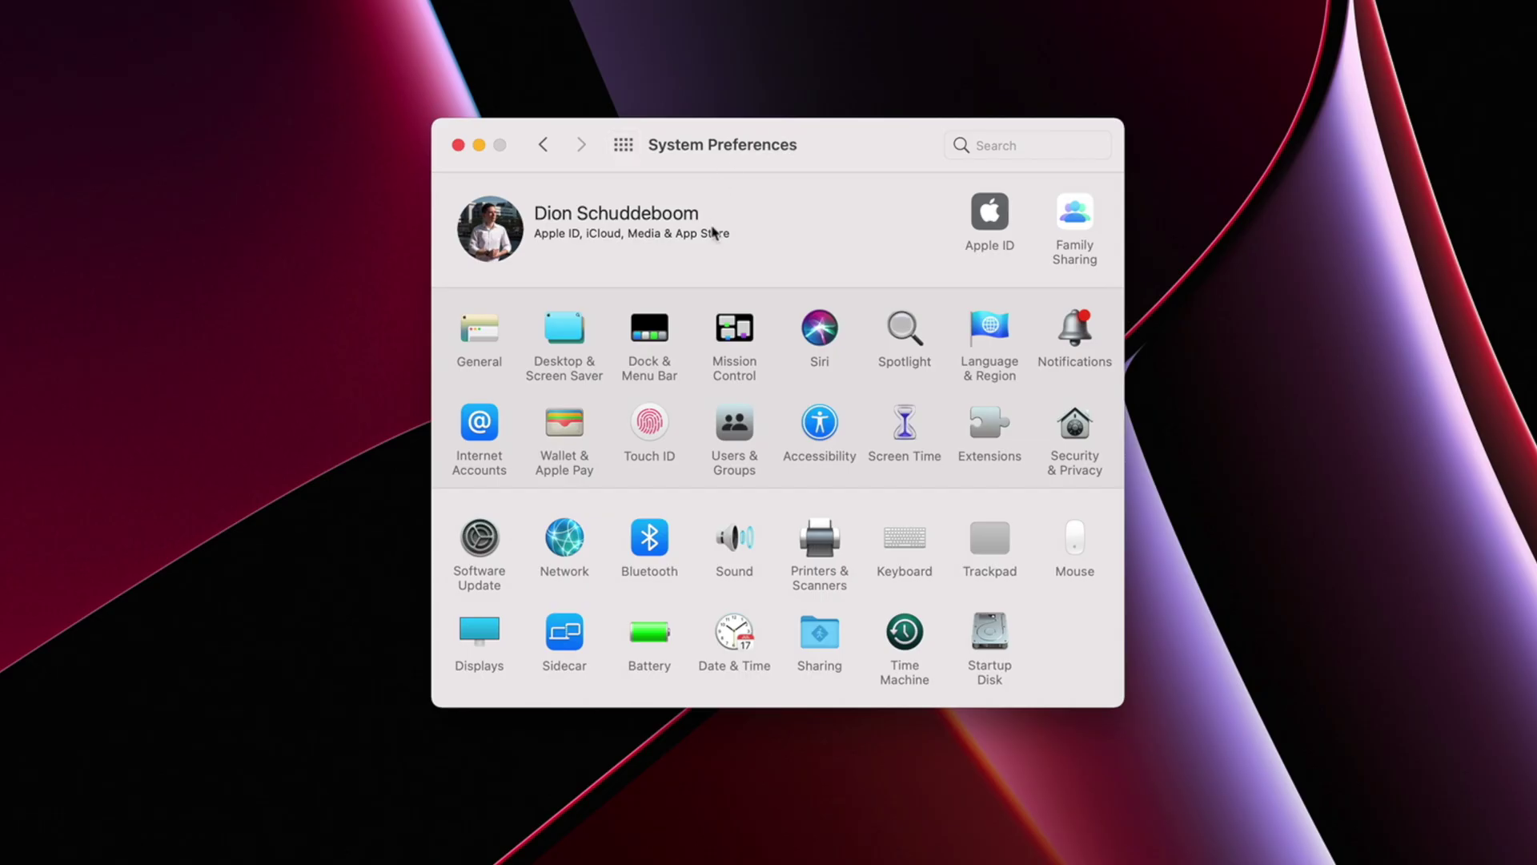
pyautogui.click(654, 636)
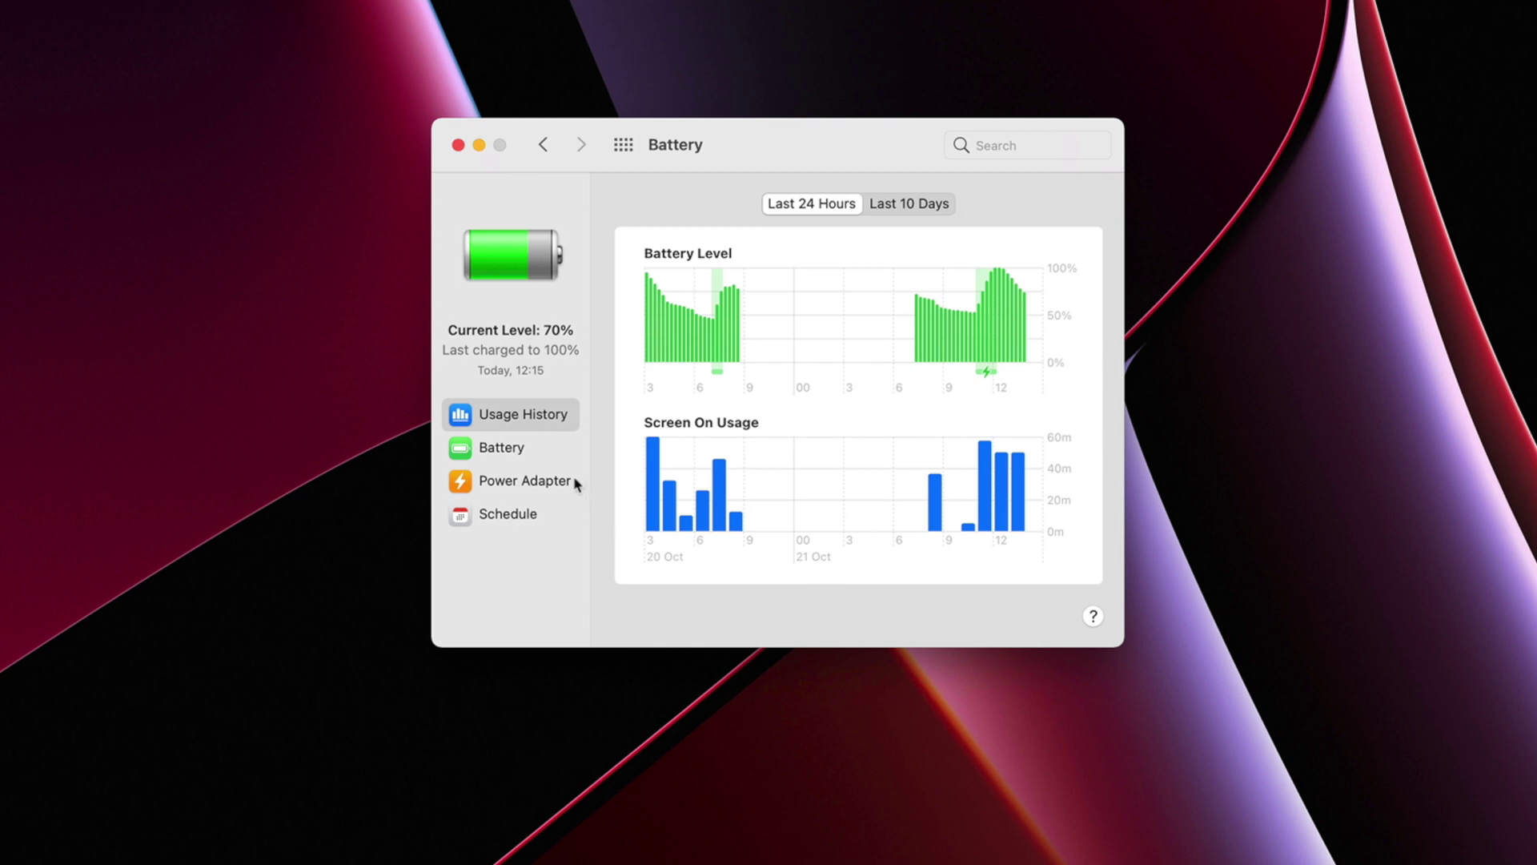
pyautogui.click(546, 457)
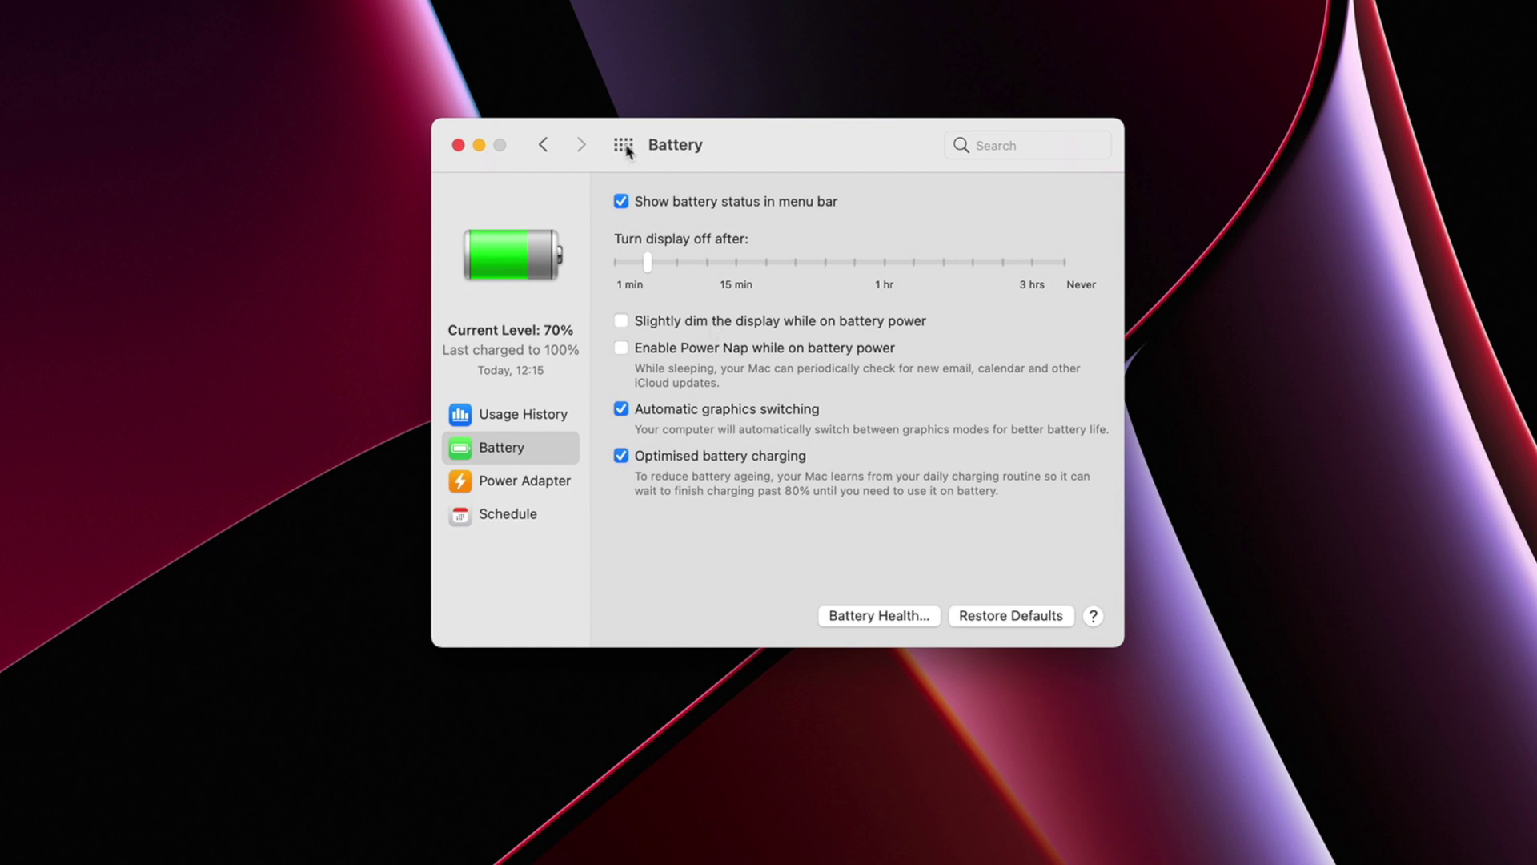
pyautogui.click(624, 146)
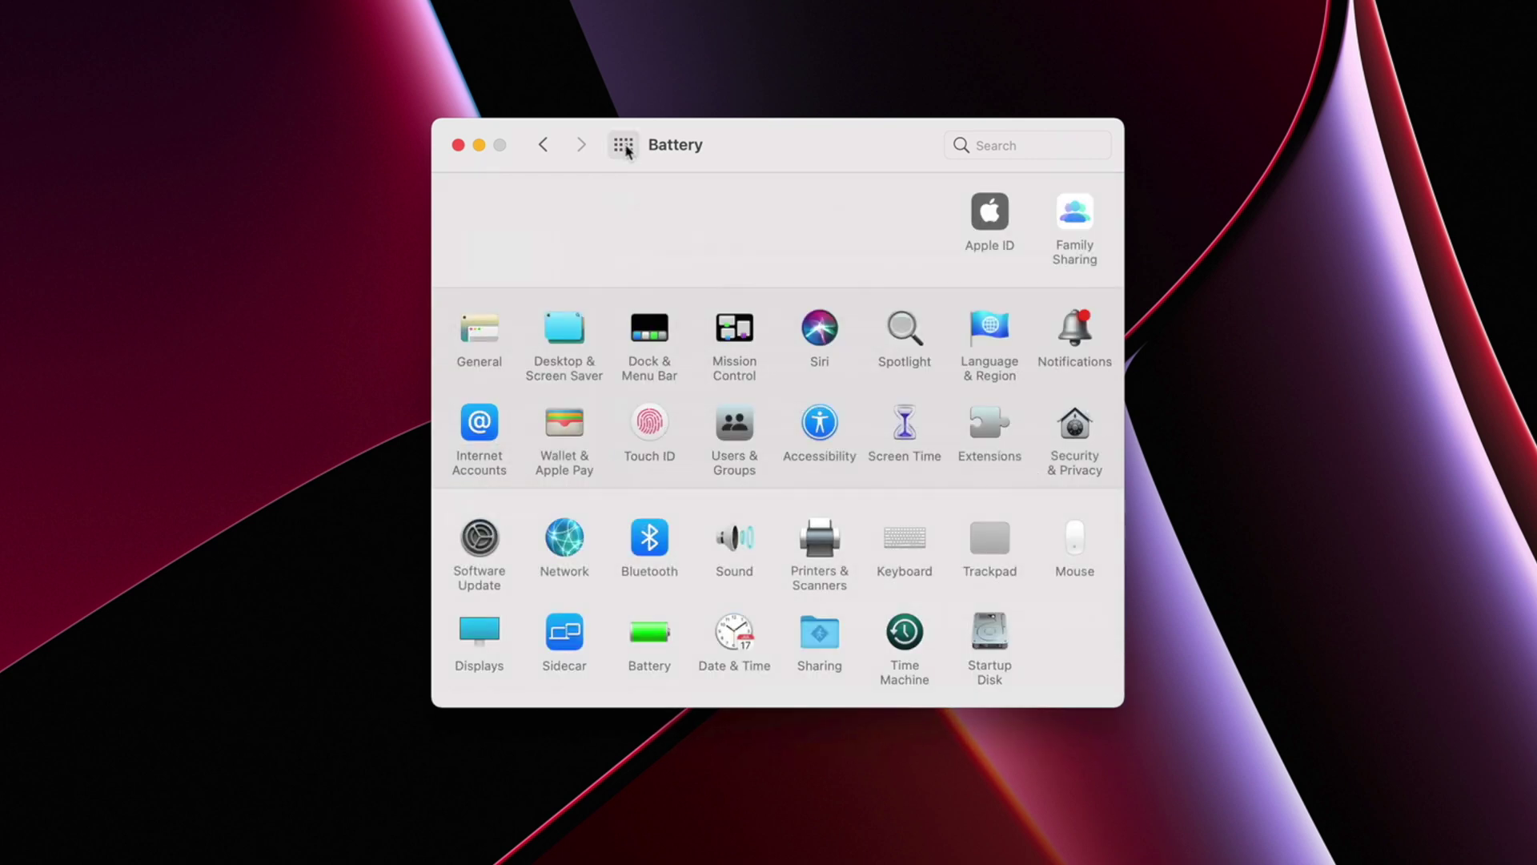
# Open the Displays pane for the built-in Retina display
pyautogui.click(482, 635)
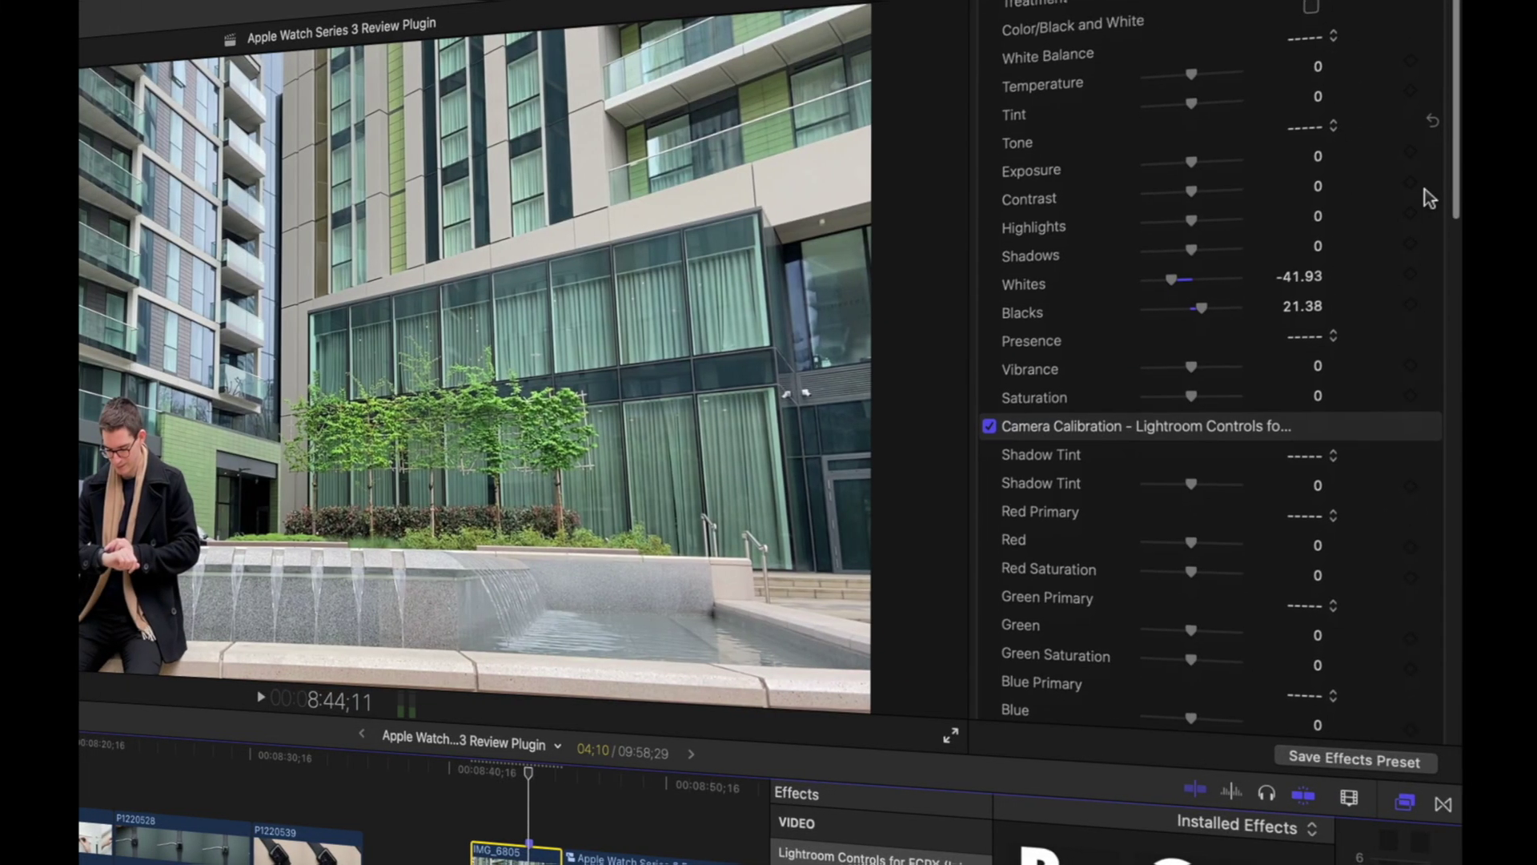
# Set the HSL Green hue to 47.26, then -100, and lower Whites to -43.66
pyautogui.scroll(-5, 1423, 189)
pyautogui.scroll(-3, 1423, 193)
pyautogui.scroll(-8, 1428, 197)
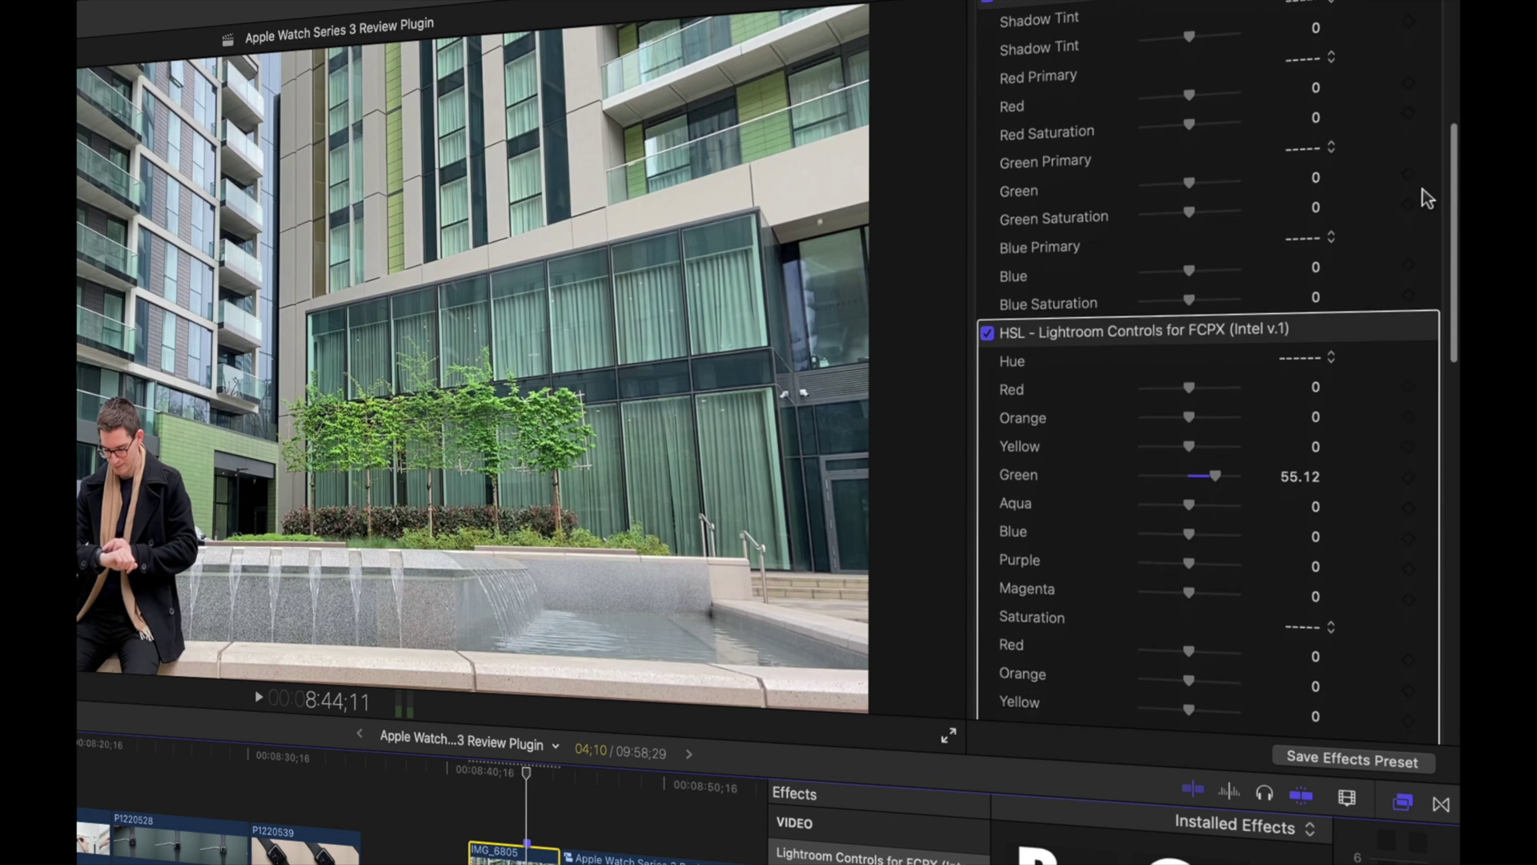
pyautogui.scroll(-7, 1428, 197)
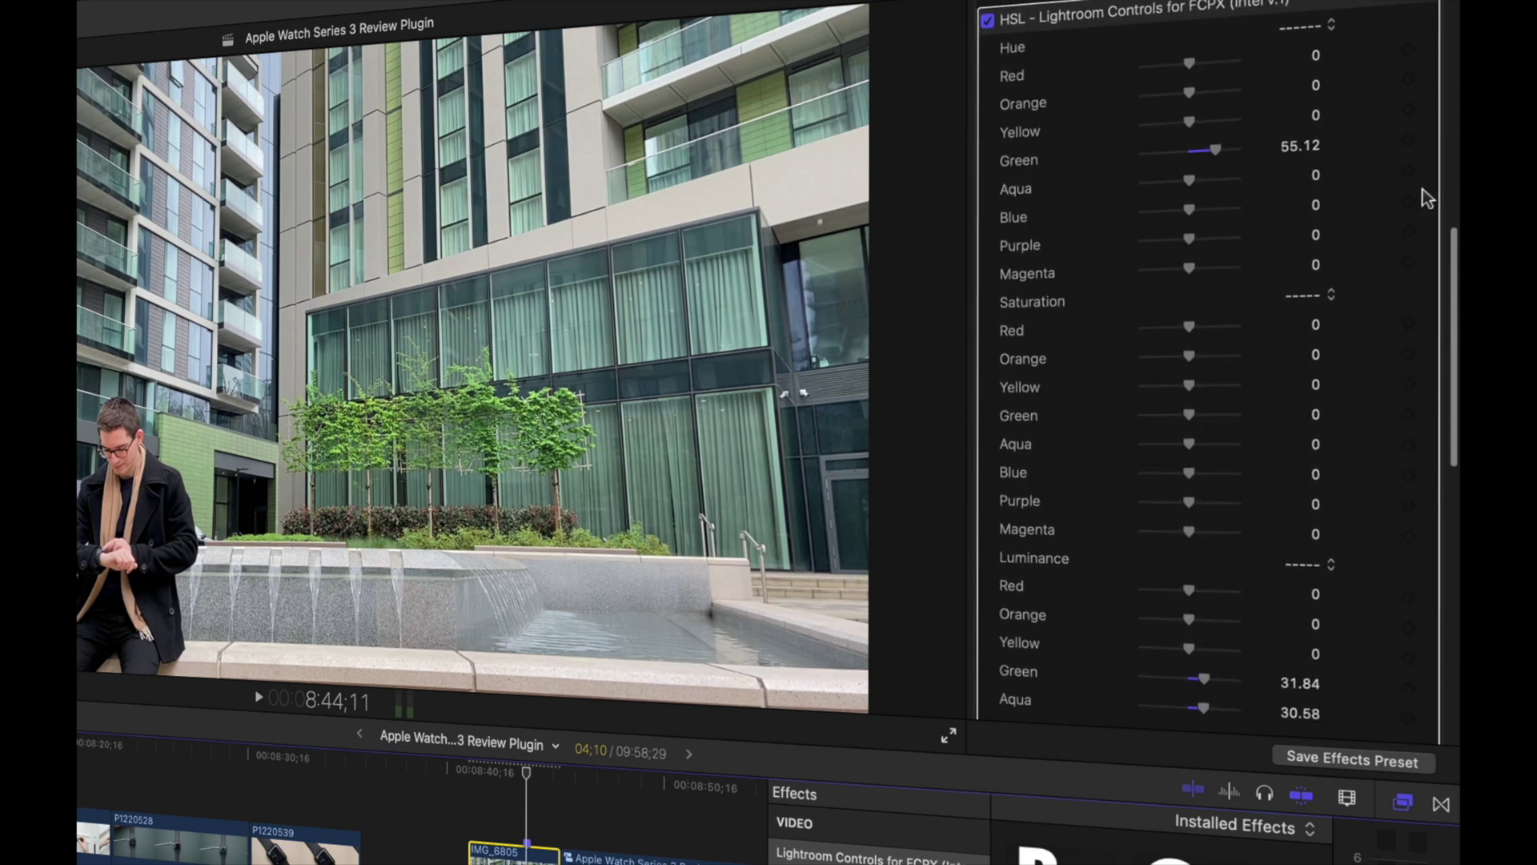
pyautogui.scroll(6, 1427, 201)
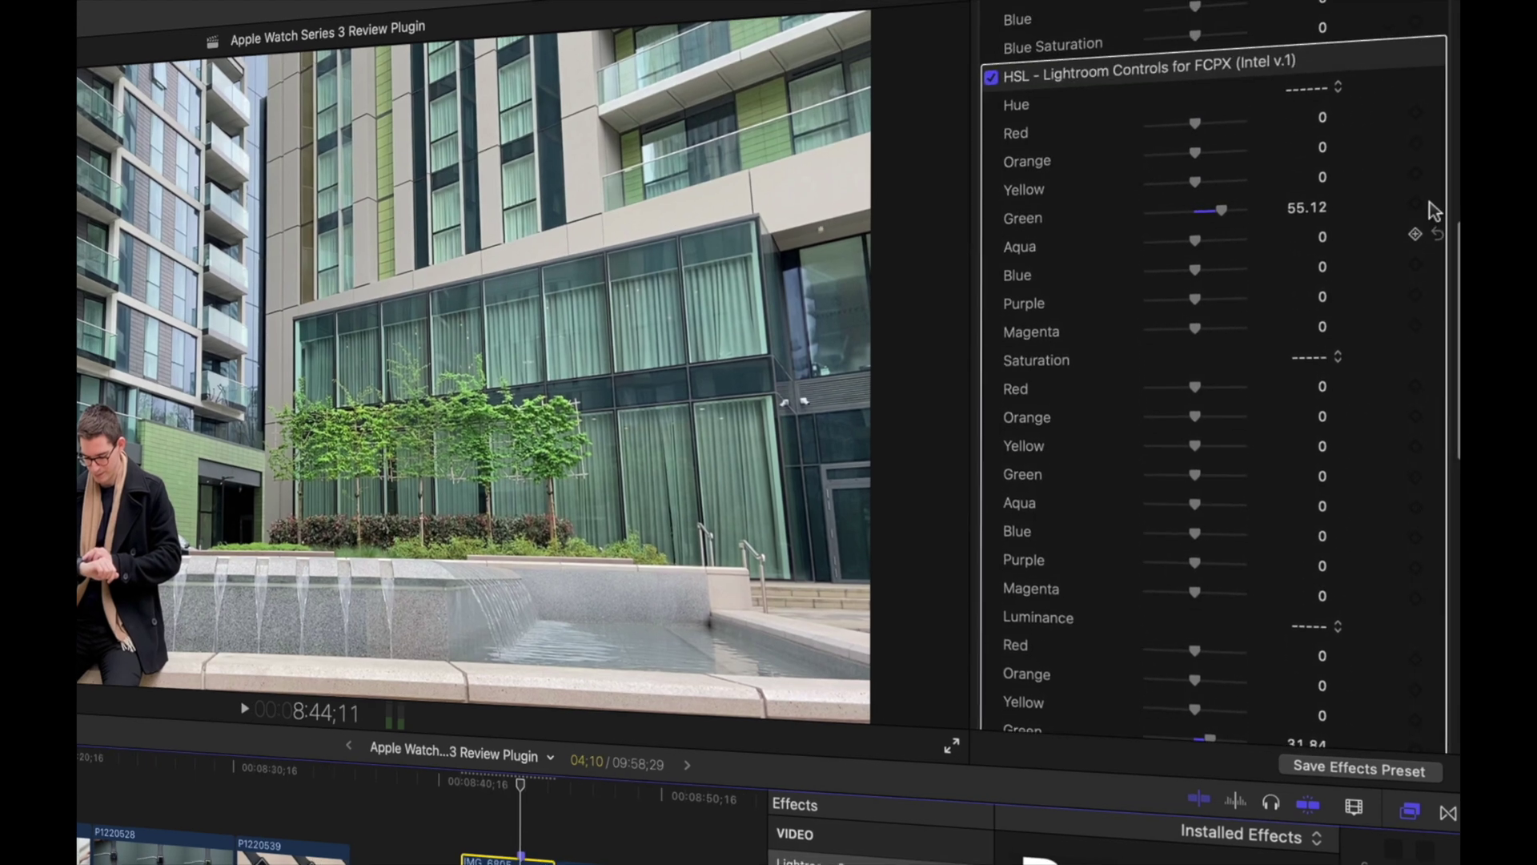
pyautogui.moveTo(1215, 168); pyautogui.dragTo(1211, 168)
pyautogui.moveTo(1224, 313); pyautogui.dragTo(1157, 312)
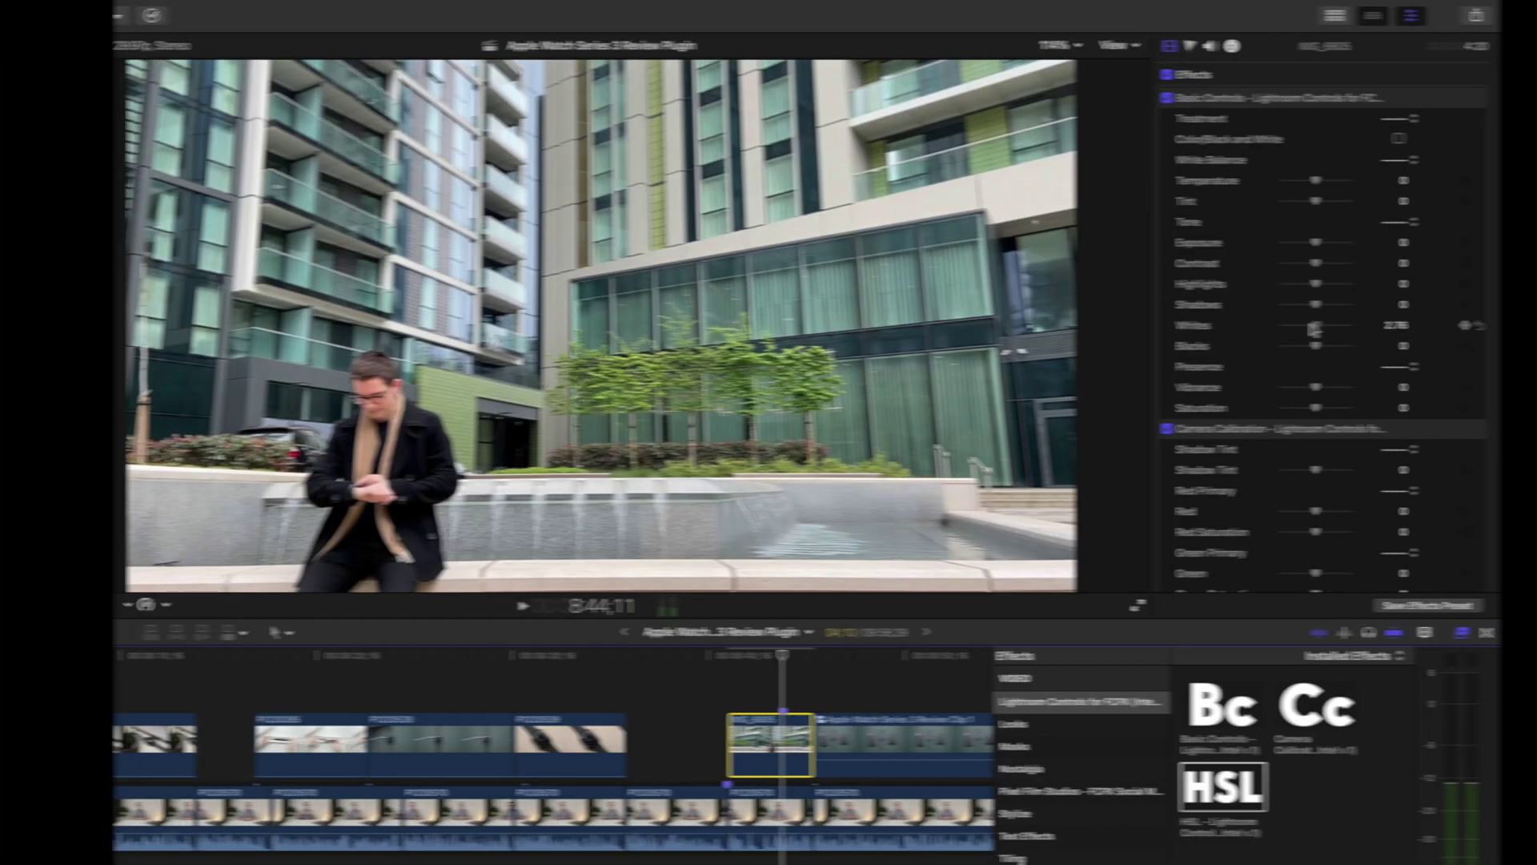
pyautogui.moveTo(1314, 329); pyautogui.dragTo(1289, 353)
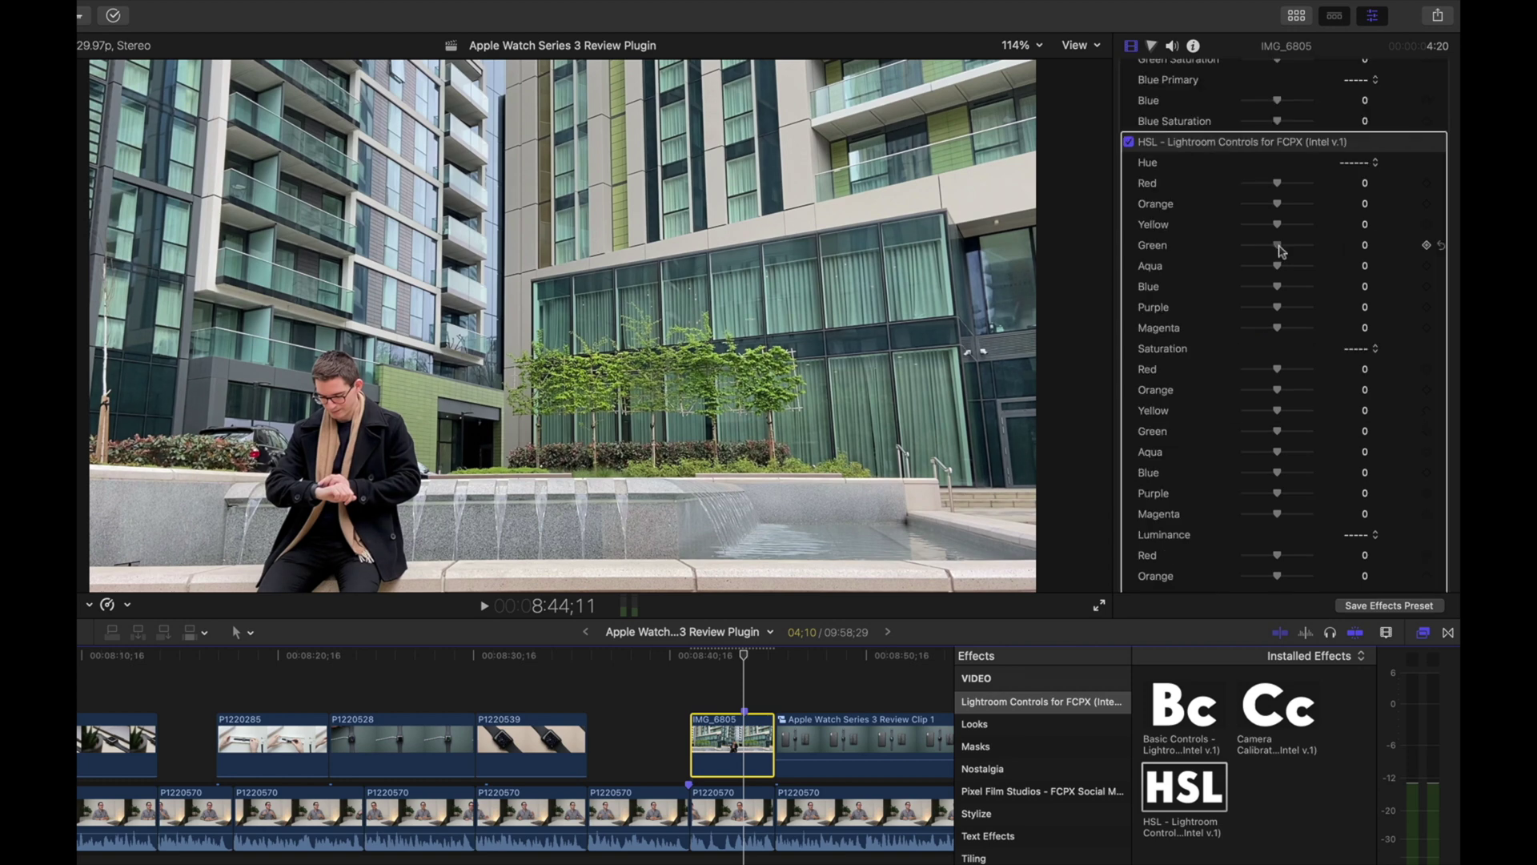
# Raise Green hue to 30.73 and Green luminance to 31.84, then toggle the HSL effect to compare
pyautogui.moveTo(1280, 250); pyautogui.dragTo(1298, 252)
pyautogui.scroll(-5, 1290, 280)
pyautogui.moveTo(1279, 314); pyautogui.dragTo(1285, 338)
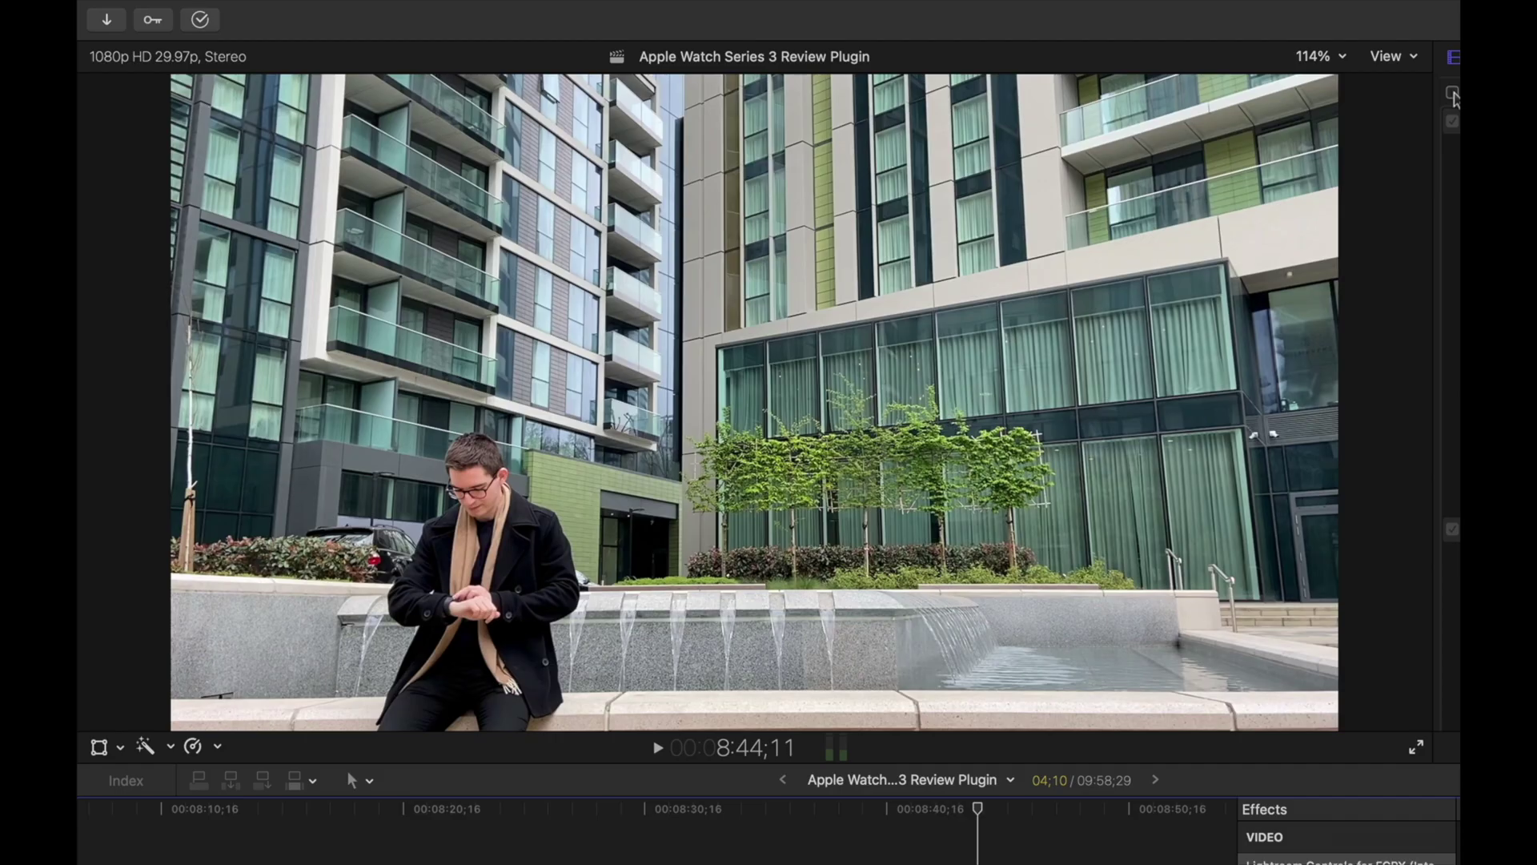
pyautogui.click(1453, 93)
pyautogui.click(1453, 94)
pyautogui.click(1454, 94)
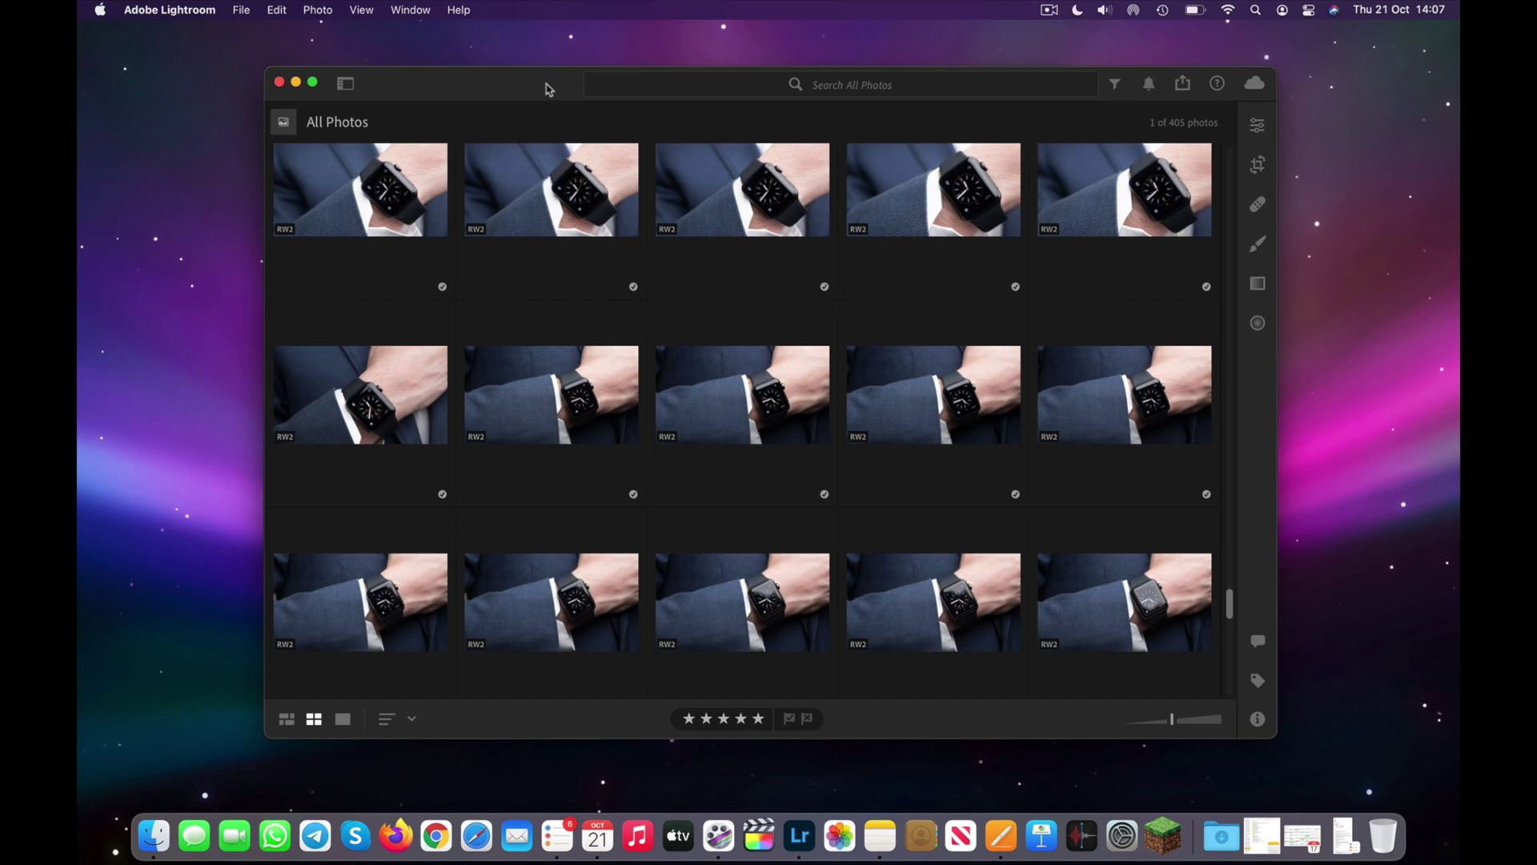
# Take a full-screen screenshot, then capture a dragged rectangular area of the screen
pyautogui.press('super+shift+3')
pyautogui.press('super+shift+4')
pyautogui.moveTo(545, 82); pyautogui.dragTo(1238, 741)
# Capture only the Lightroom All Photos window as a window screenshot
pyautogui.press('super+shift+4')
pyautogui.press('space')
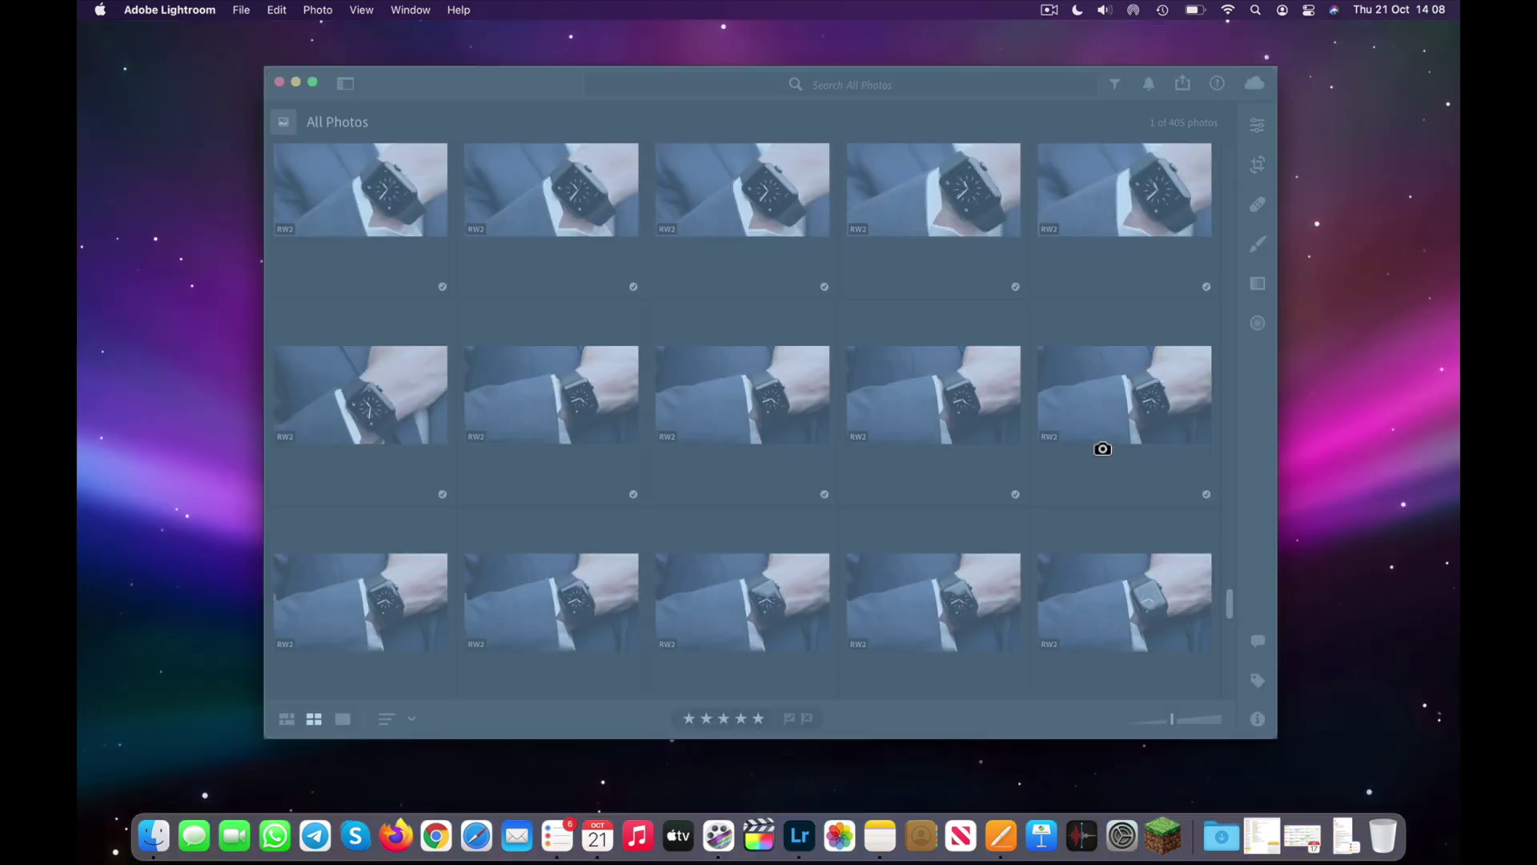
pyautogui.press('space')
pyautogui.press('space')
pyautogui.click(1009, 287)
pyautogui.click(843, 325)
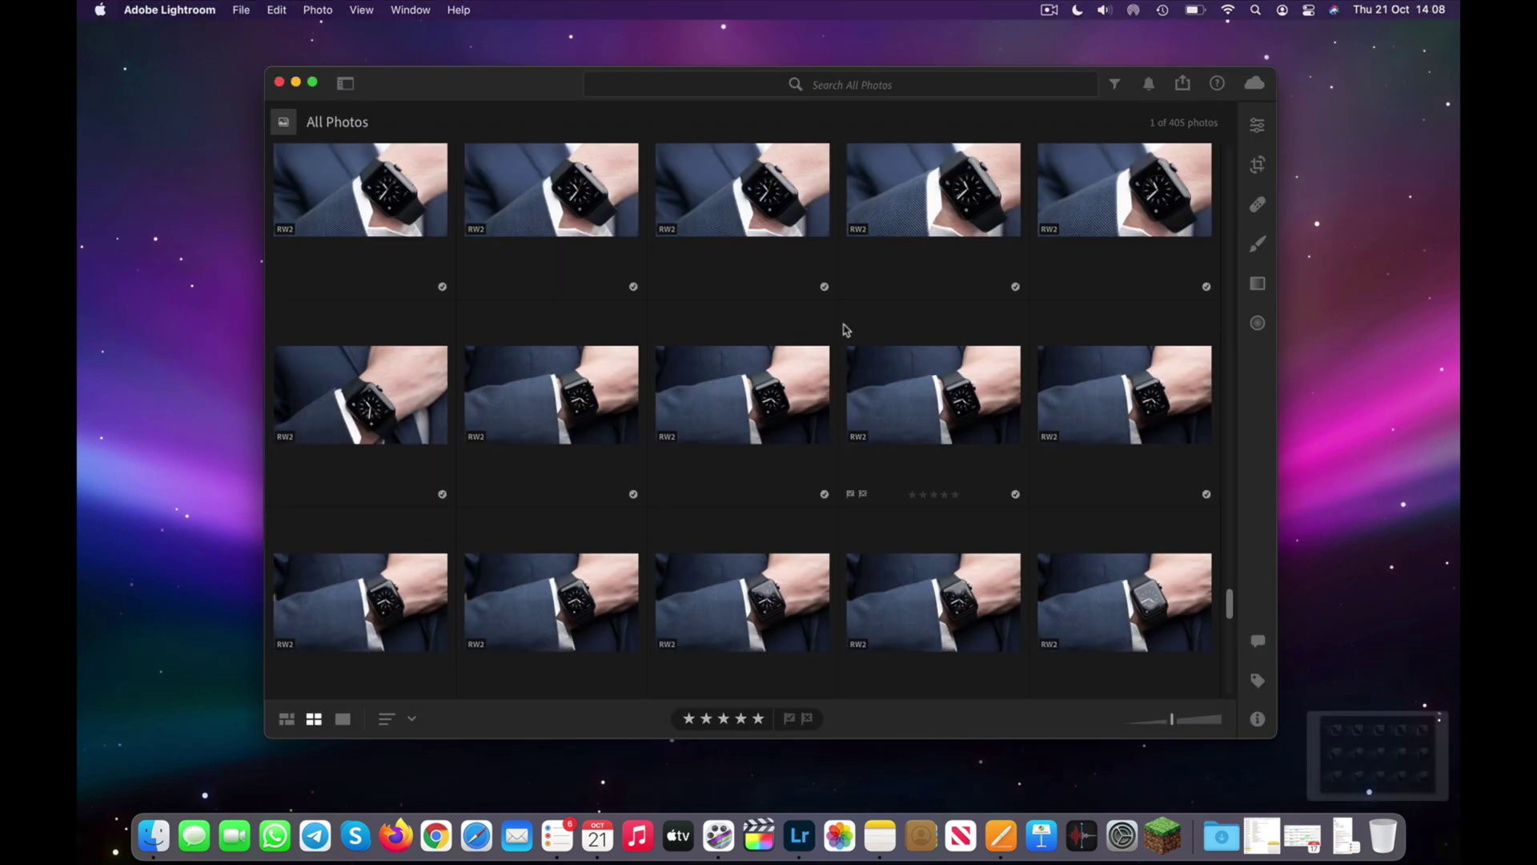